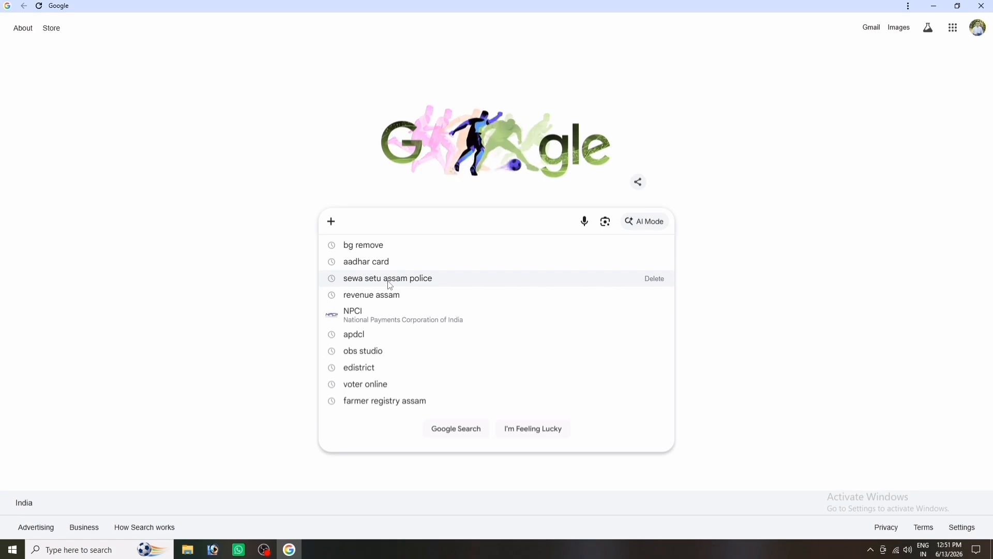
# Open the Assam Police Seva Setu site from the Google suggestion and scroll to its service tiles.
pyautogui.click(399, 285)
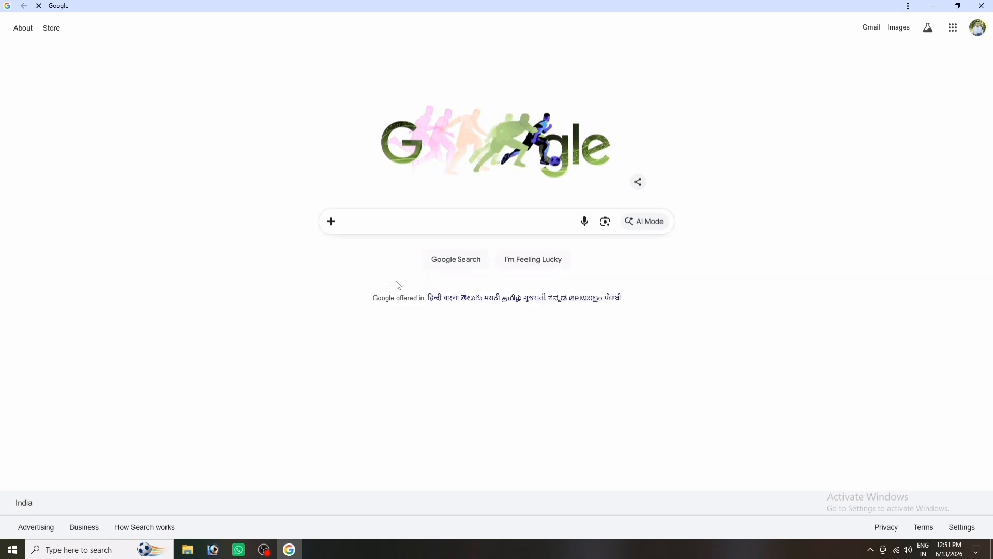
pyautogui.click(265, 134)
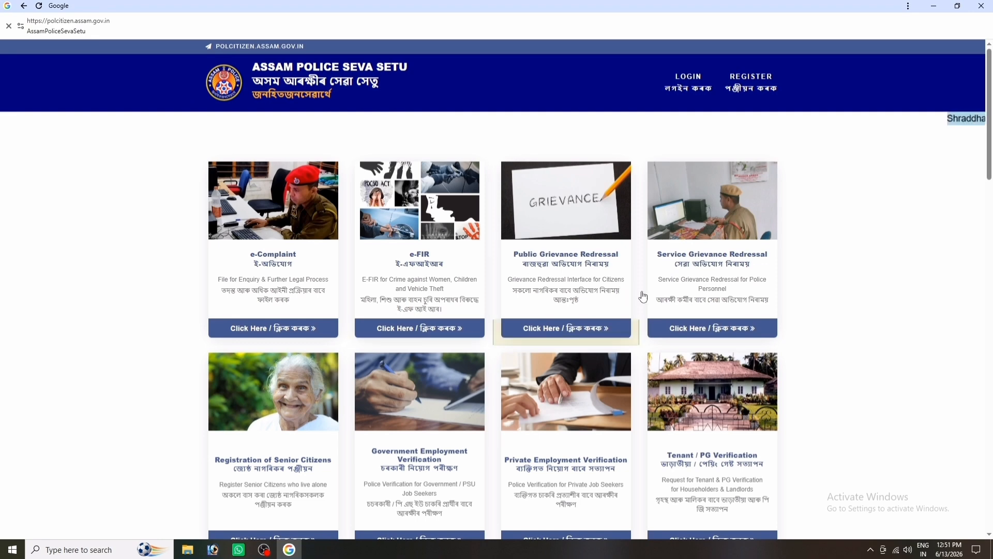
pyautogui.scroll(-1, 507, 288)
pyautogui.scroll(-2, 508, 288)
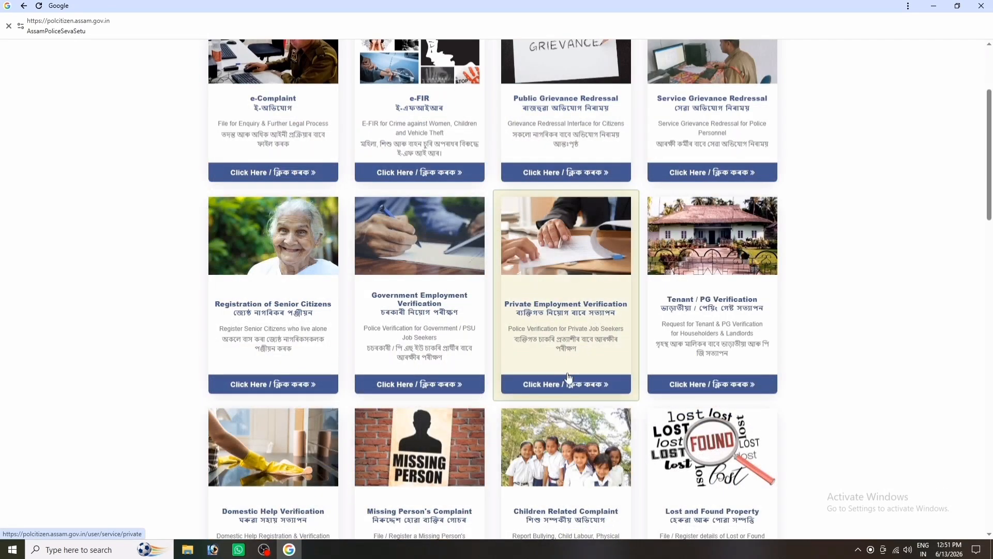
# Start Private Employment Verification and enter name, mobile number and a self-chosen password.
pyautogui.click(548, 385)
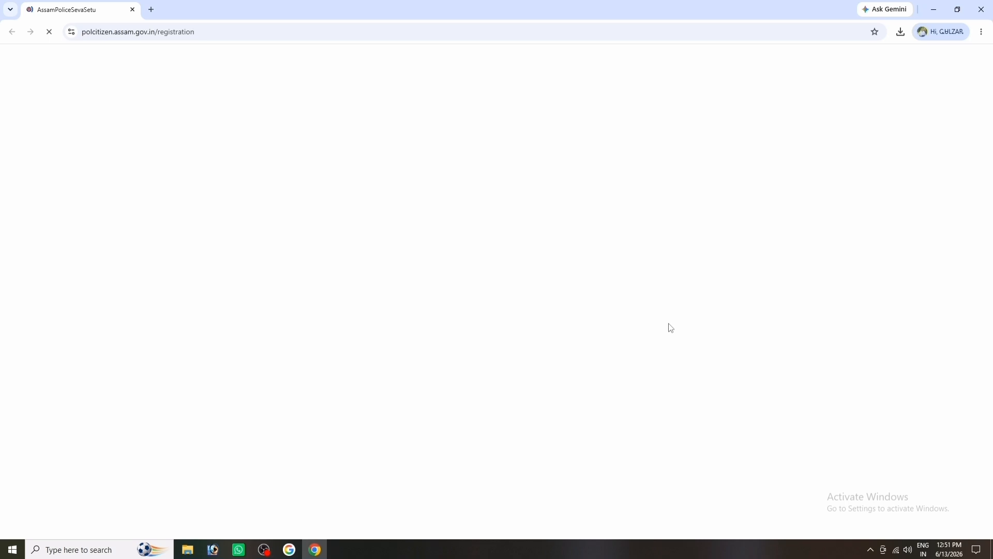
pyautogui.scroll(-1, 685, 270)
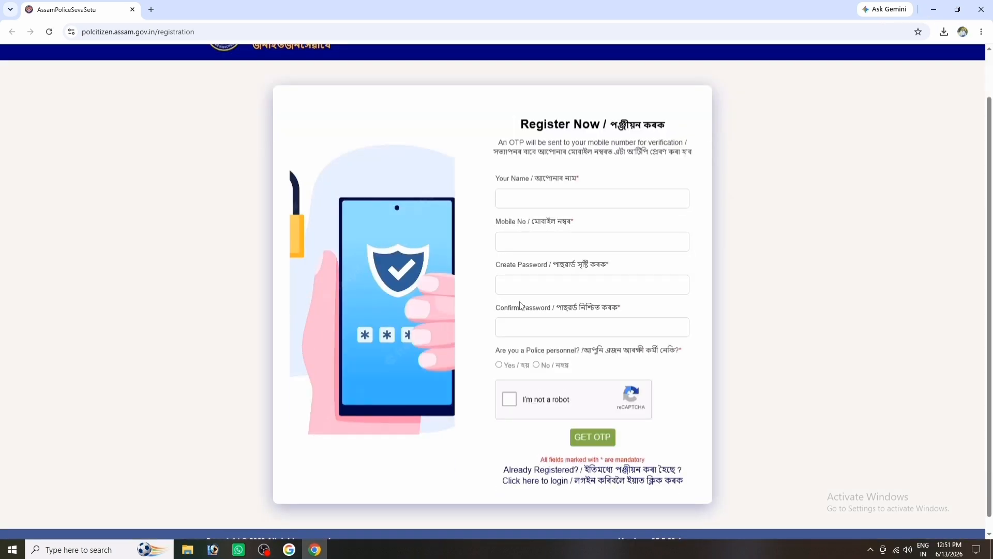
pyautogui.click(532, 197)
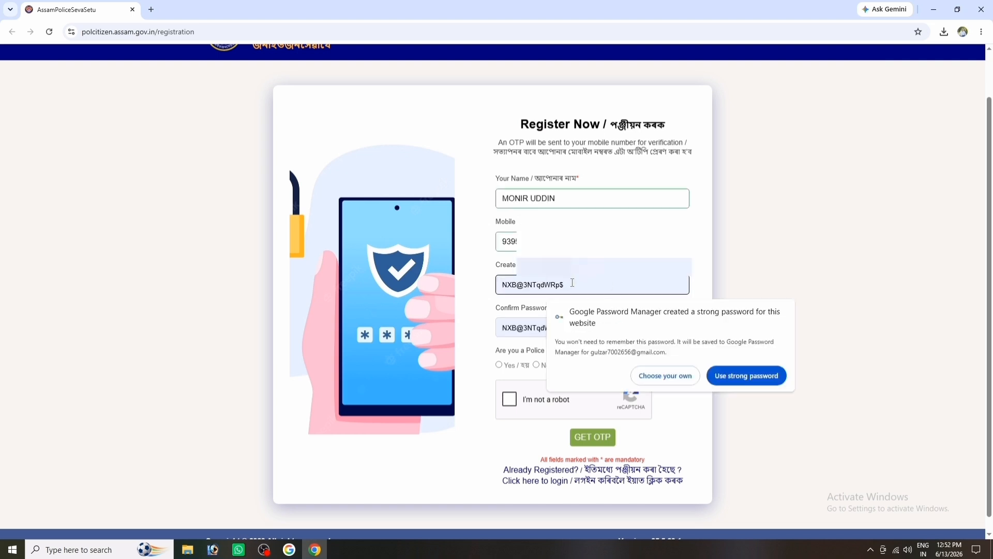
pyautogui.click(672, 376)
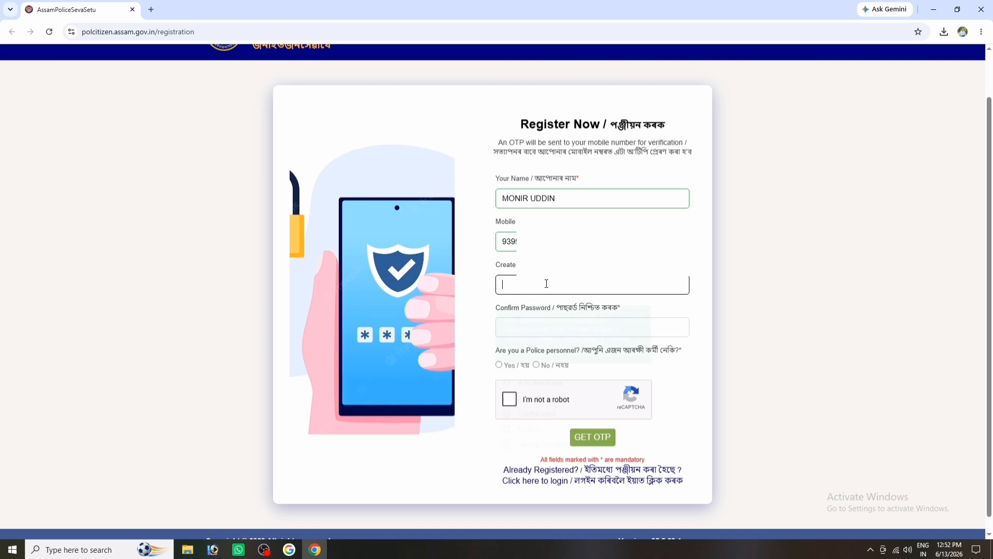
pyautogui.write('••')
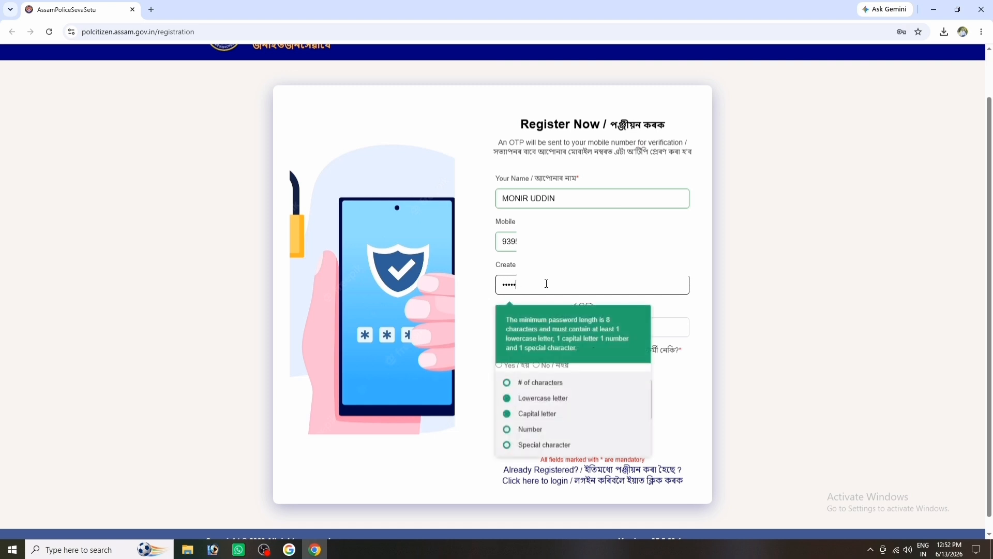
pyautogui.write('•••••••')
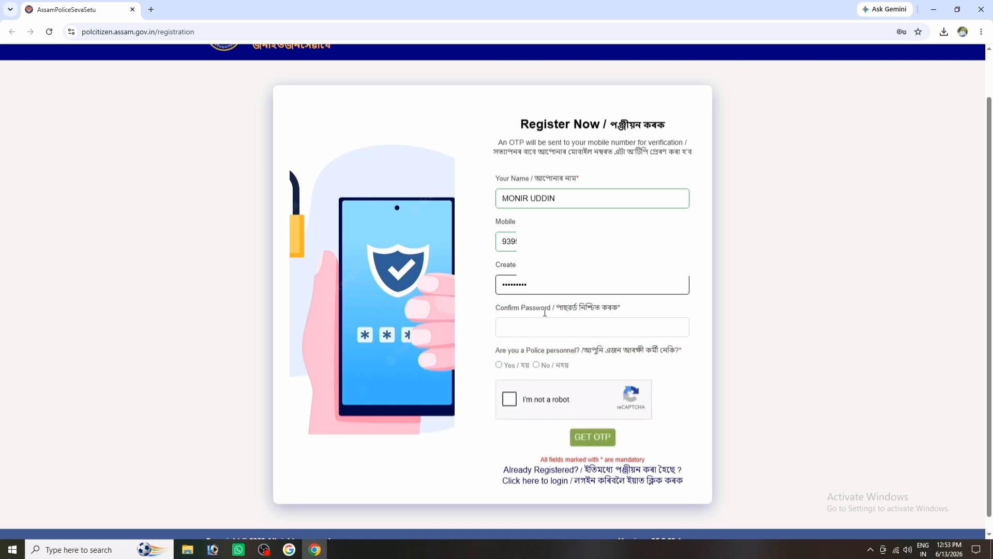
pyautogui.click(542, 332)
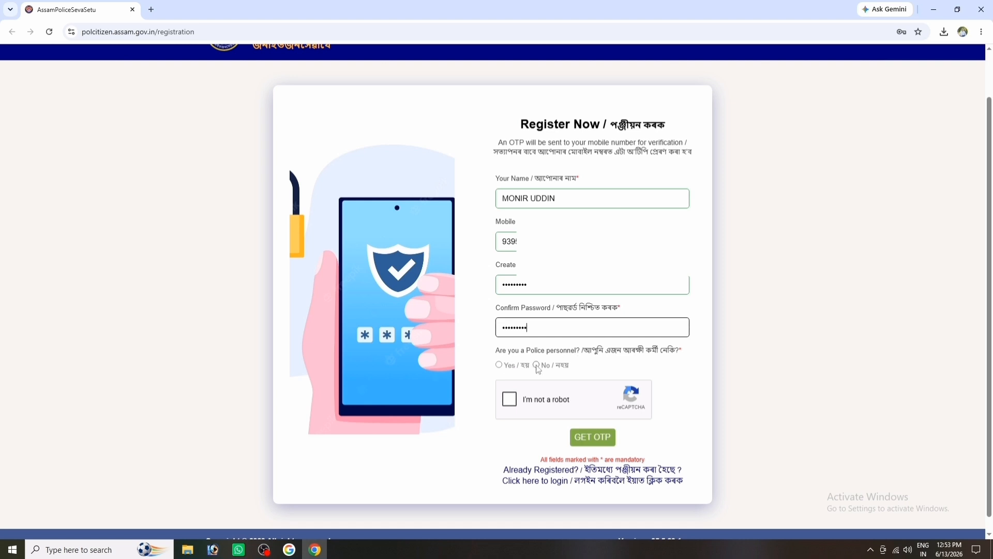
# Answer No to police personnel, pass the reCAPTCHA and request the OTP.
pyautogui.click(537, 364)
pyautogui.click(509, 398)
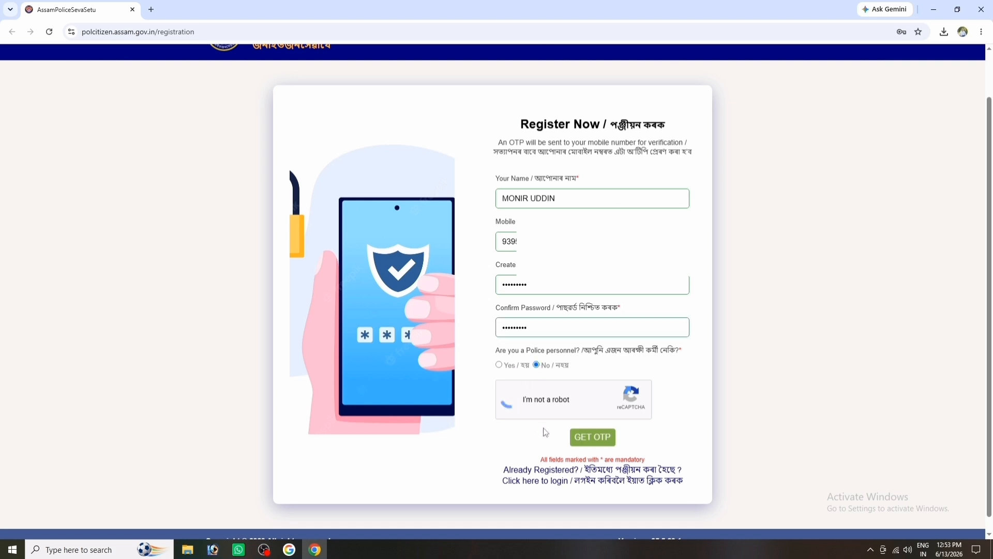
pyautogui.click(599, 441)
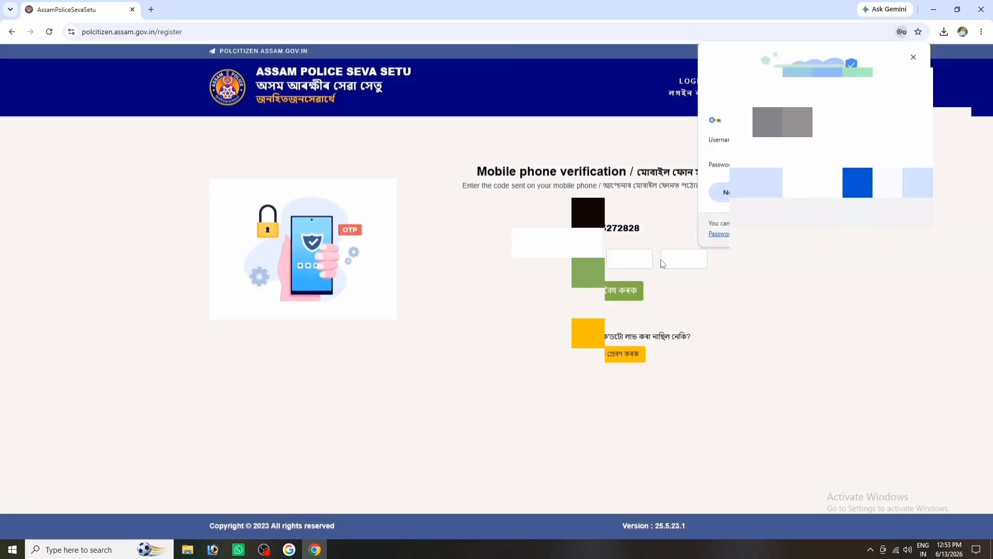
# Dismiss the save-password prompt, enter the received OTP and verify the mobile number.
pyautogui.click(898, 192)
pyautogui.click(522, 259)
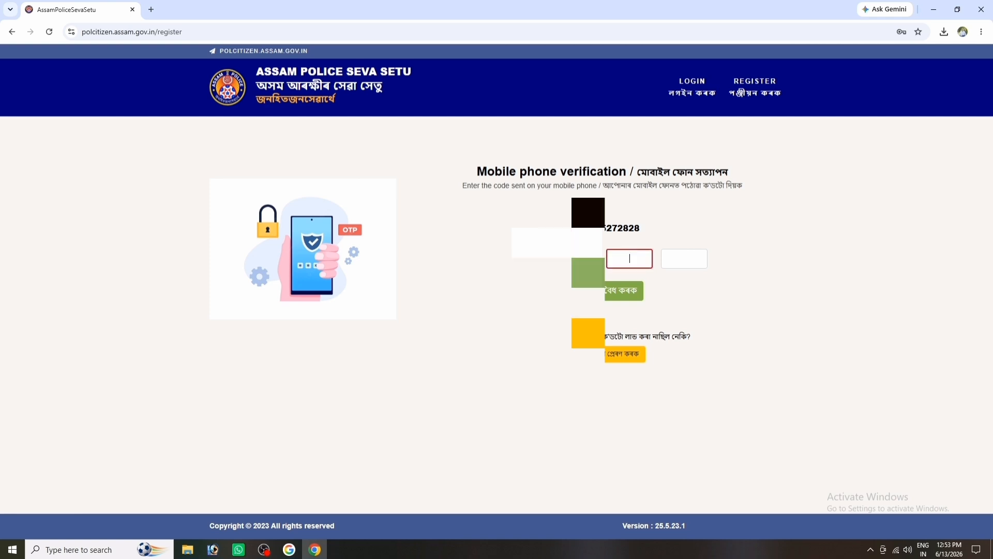
pyautogui.write('48')
pyautogui.click(605, 293)
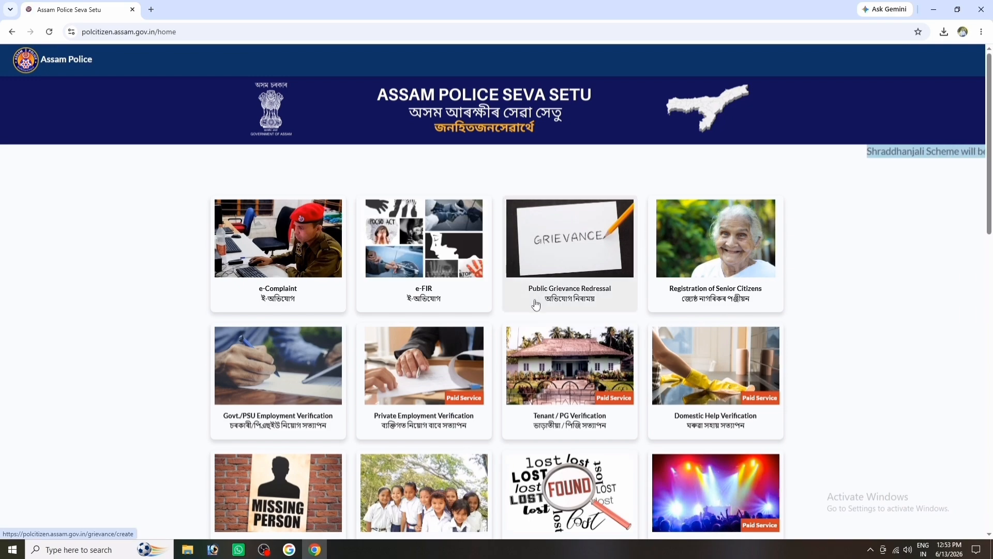
# Open the Private Employment Verification registration form and enter the applicant's name.
pyautogui.scroll(-3, 434, 274)
pyautogui.click(434, 271)
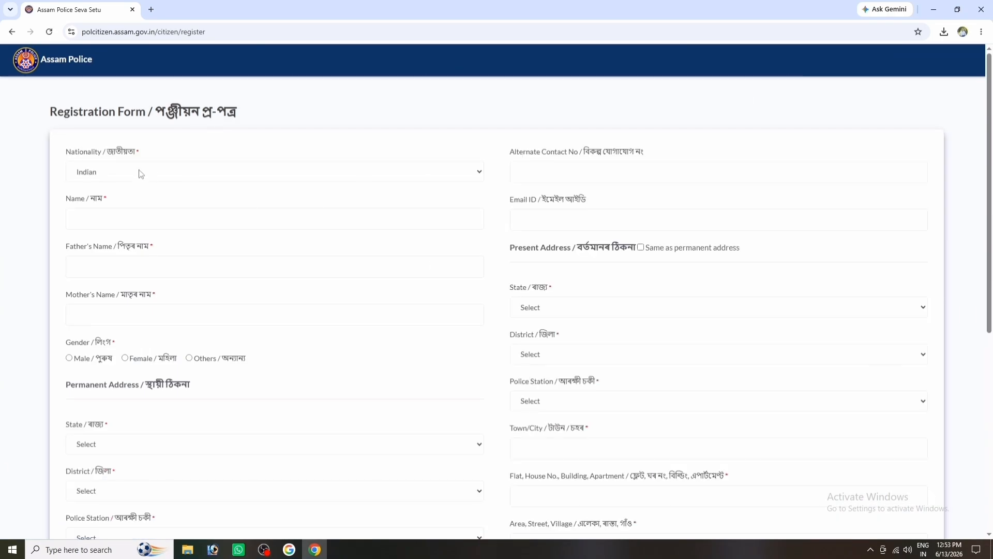
pyautogui.click(106, 221)
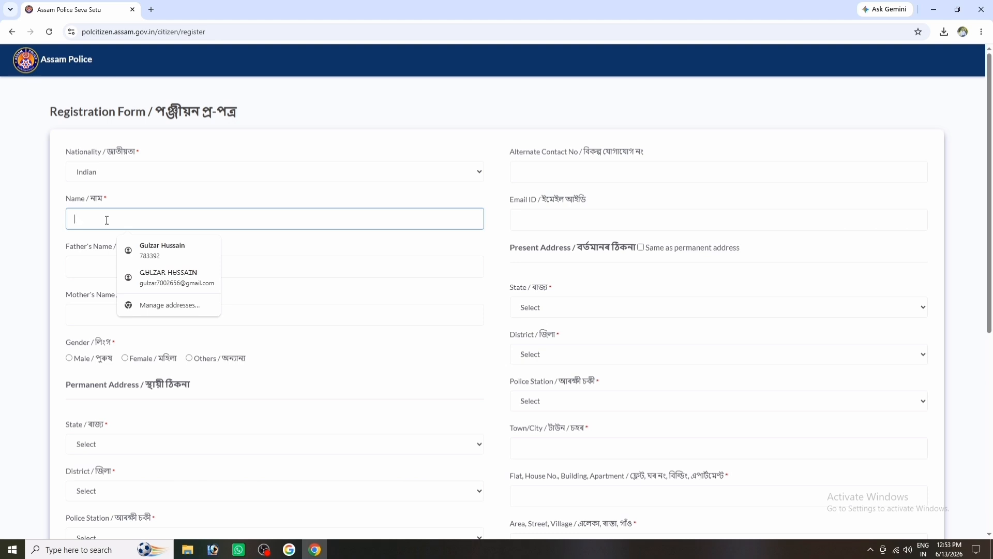
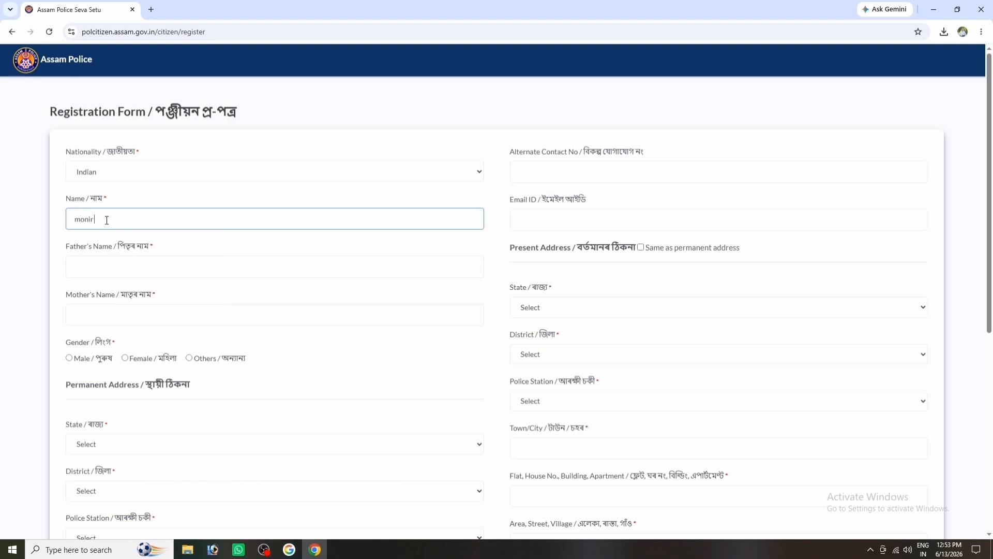
# Fill in the father's and mother's names and set gender to Male.
pyautogui.click(140, 268)
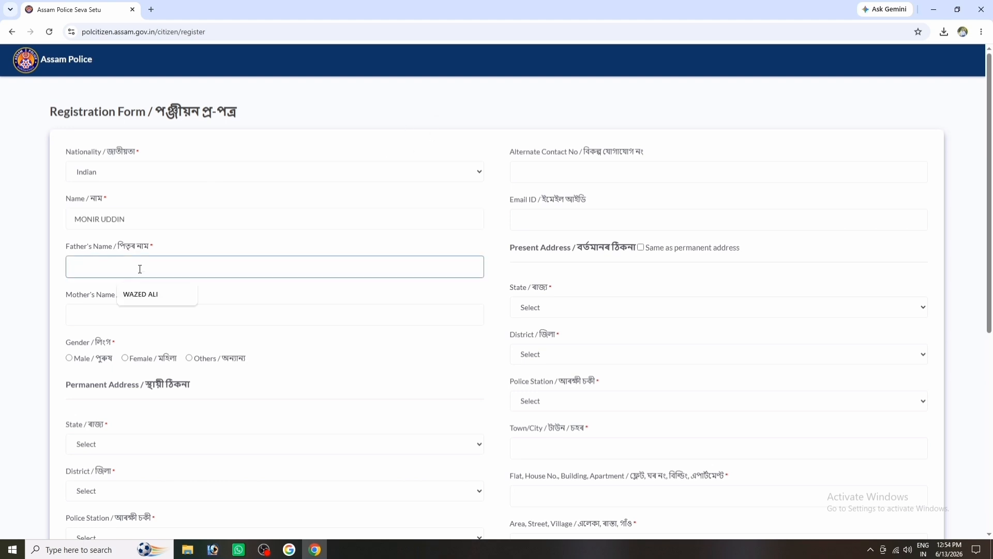
pyautogui.click(110, 260)
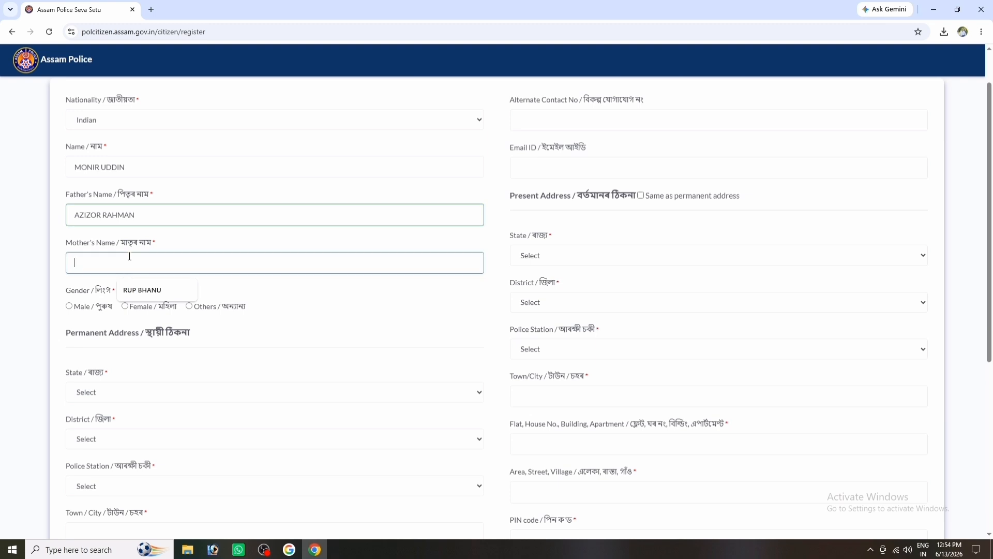
pyautogui.click(69, 306)
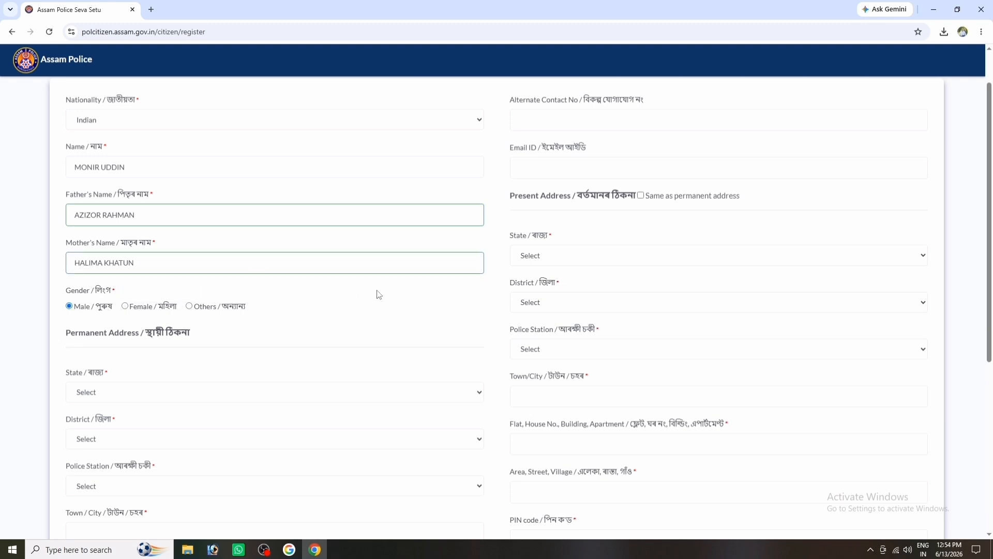
pyautogui.scroll(-2, 417, 290)
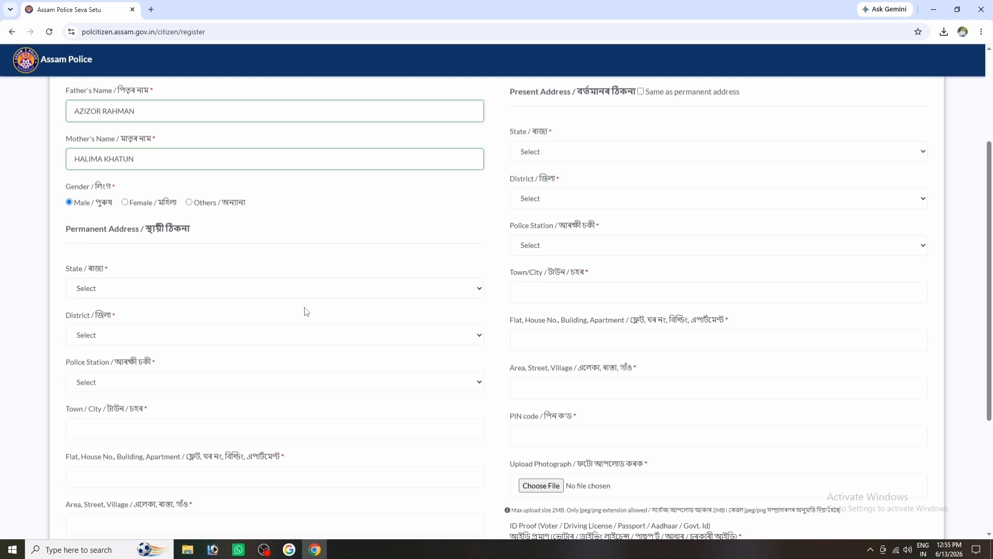
# Set the permanent address state to Assam, choose the district and Jogighopa PS police station.
pyautogui.click(129, 294)
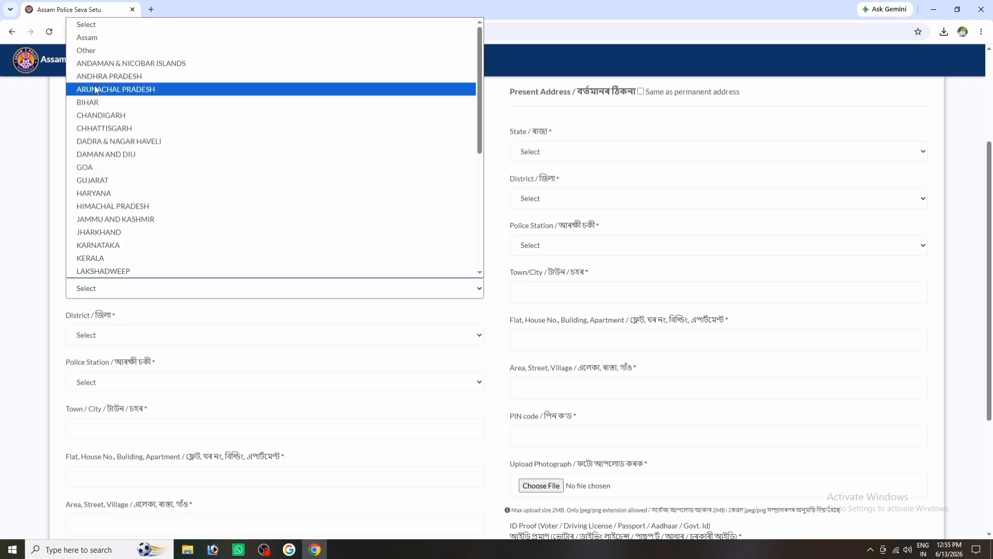
pyautogui.click(97, 46)
pyautogui.scroll(-2, 188, 312)
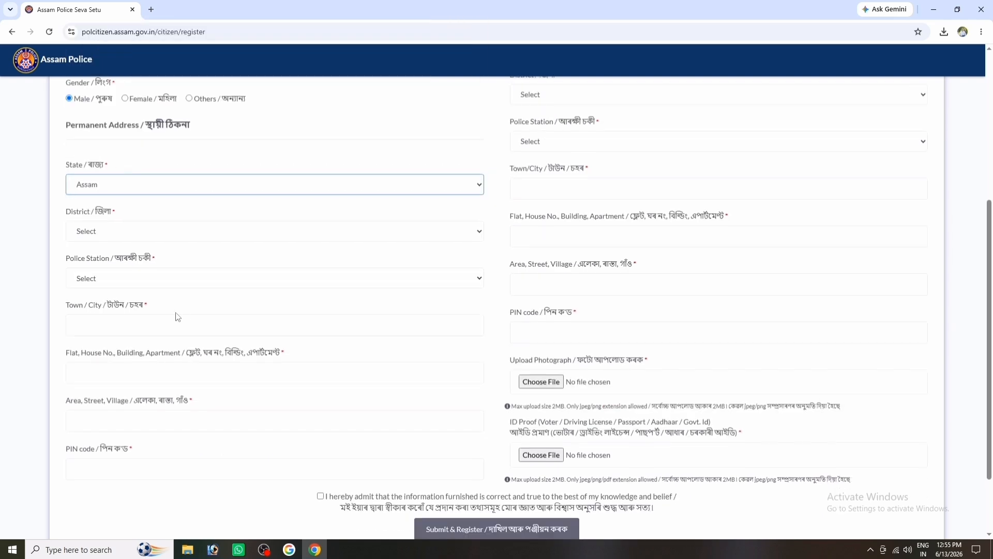
pyautogui.click(104, 230)
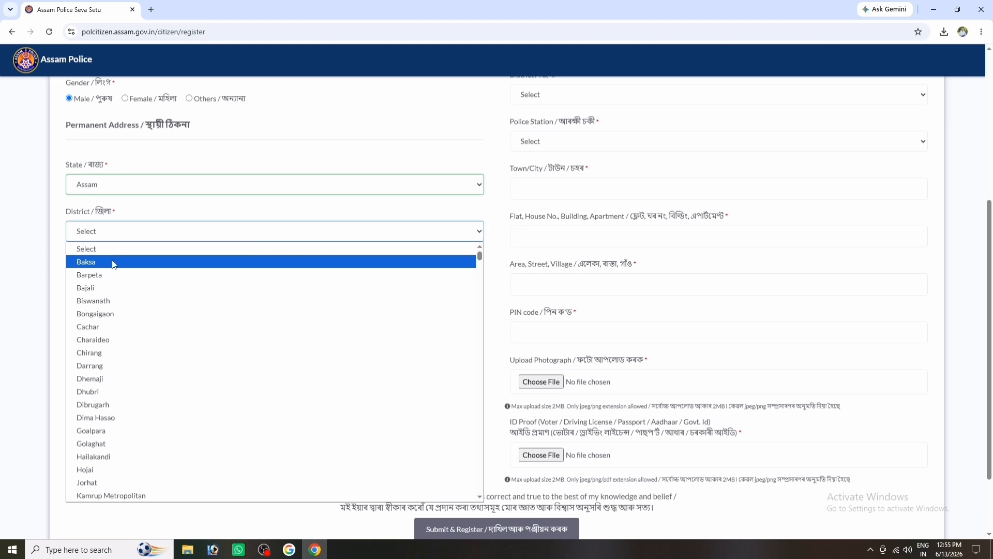
pyautogui.click(104, 311)
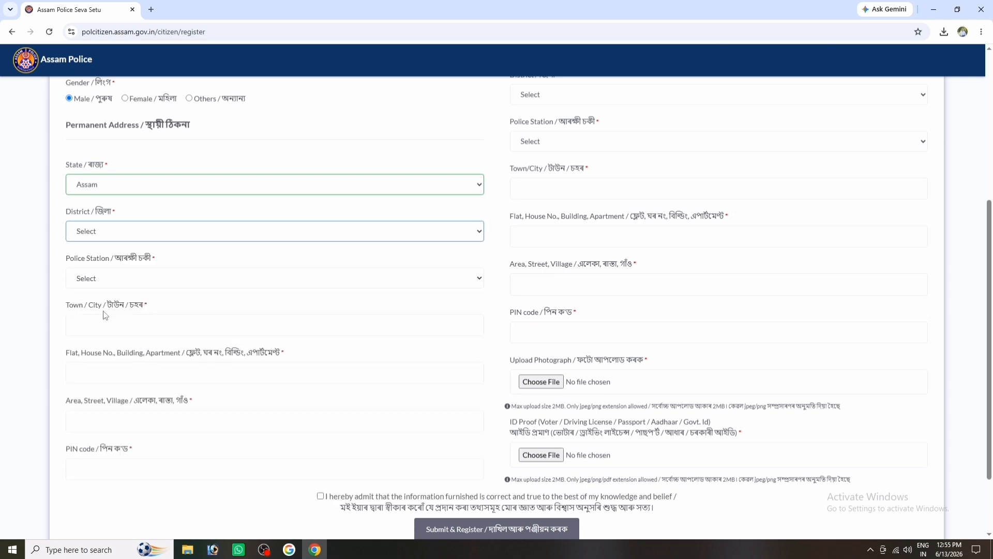
pyautogui.click(124, 283)
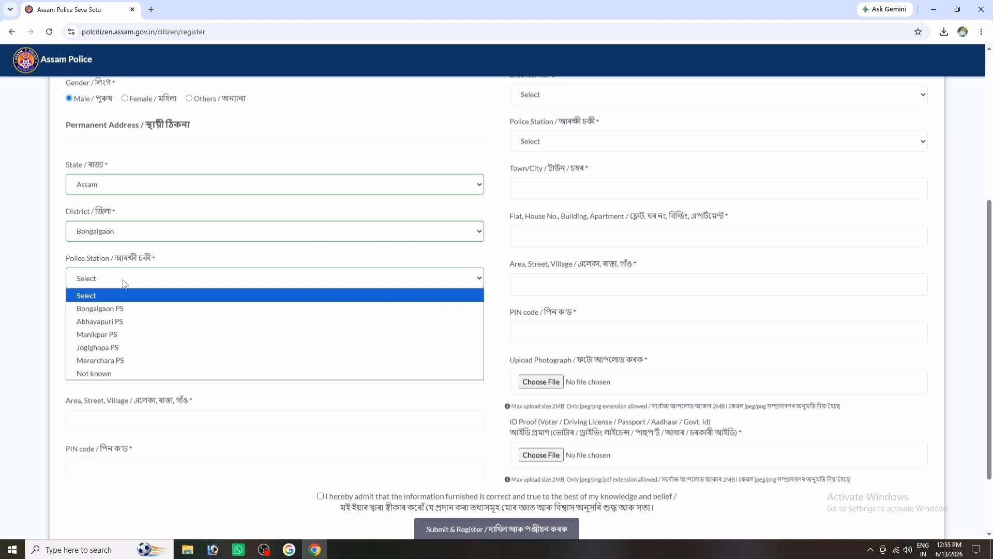
pyautogui.click(109, 347)
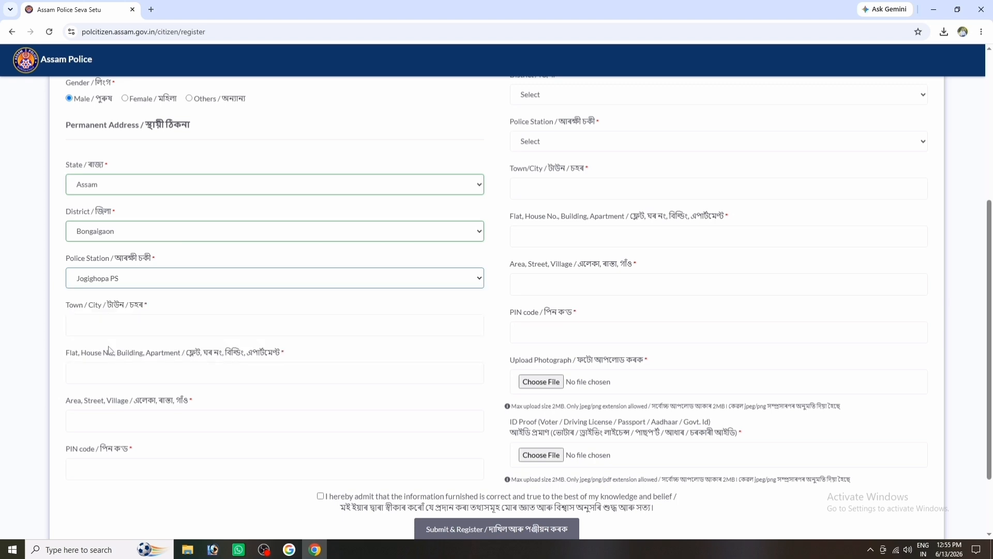
# Enter the house name and area, and replace the wrong PIN code with the correct one.
pyautogui.click(123, 330)
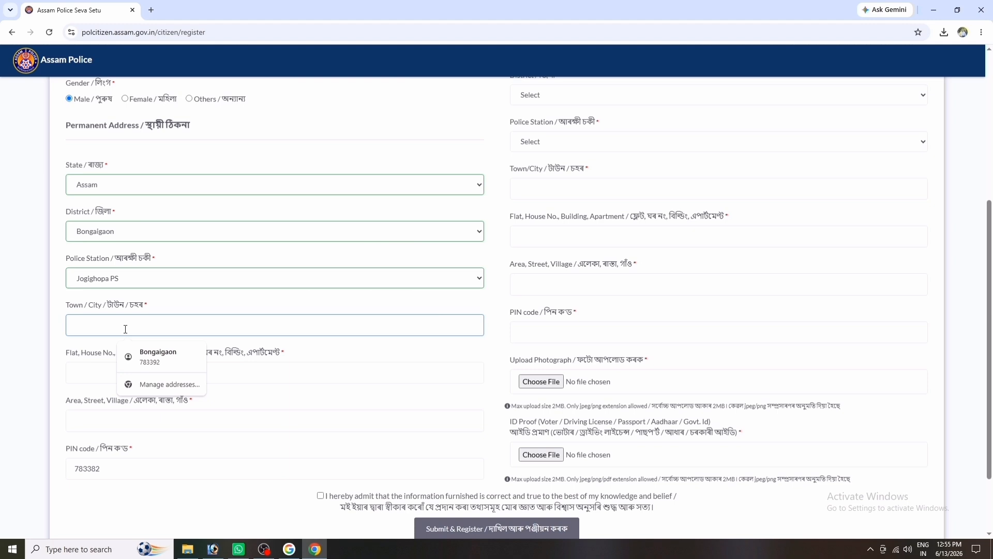
pyautogui.click(116, 373)
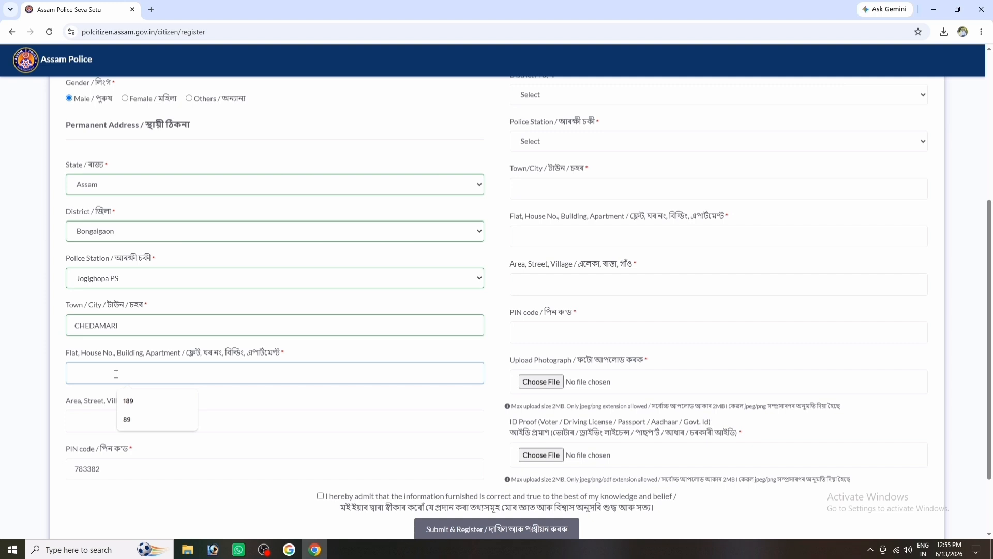
pyautogui.scroll(-2, 116, 373)
pyautogui.click(131, 332)
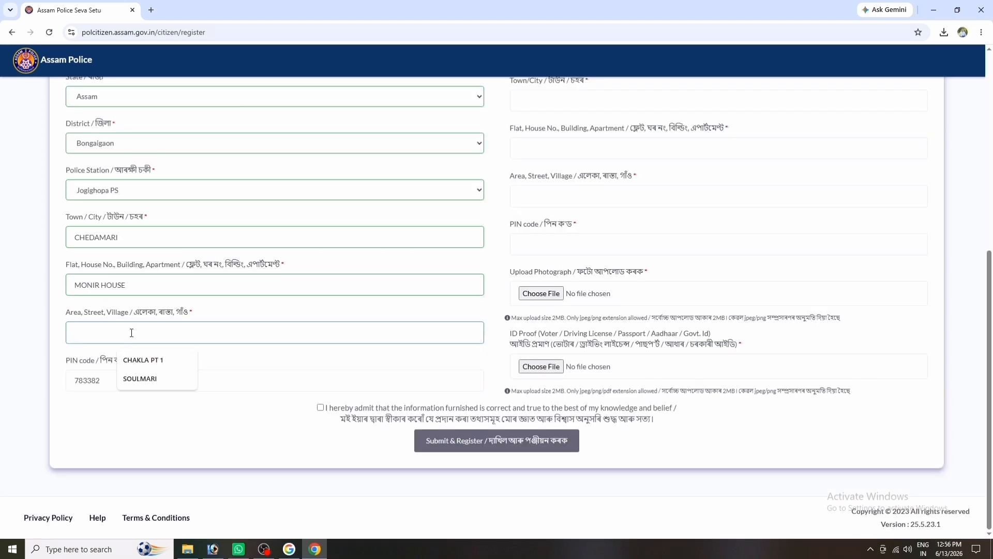
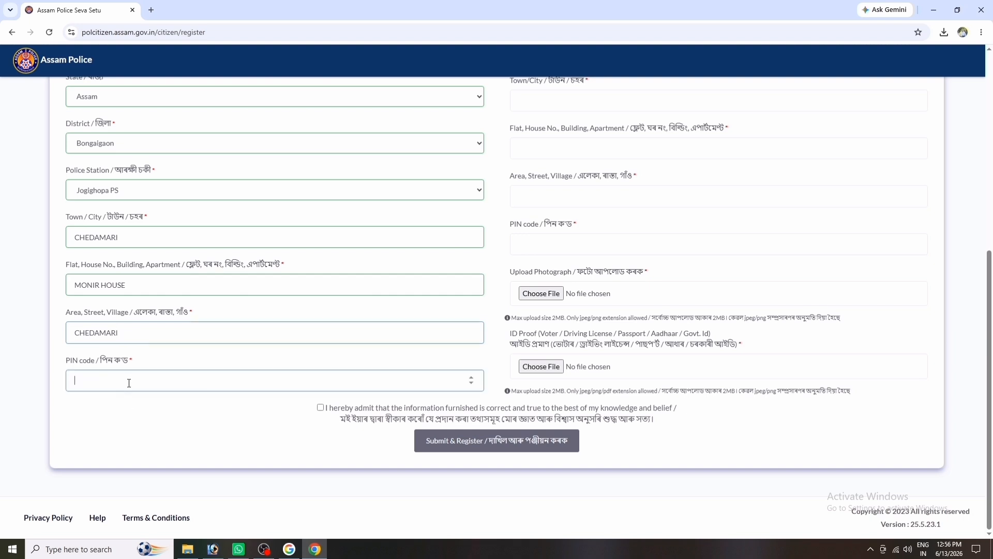
pyautogui.scroll(3, 512, 348)
pyautogui.scroll(3, 512, 348)
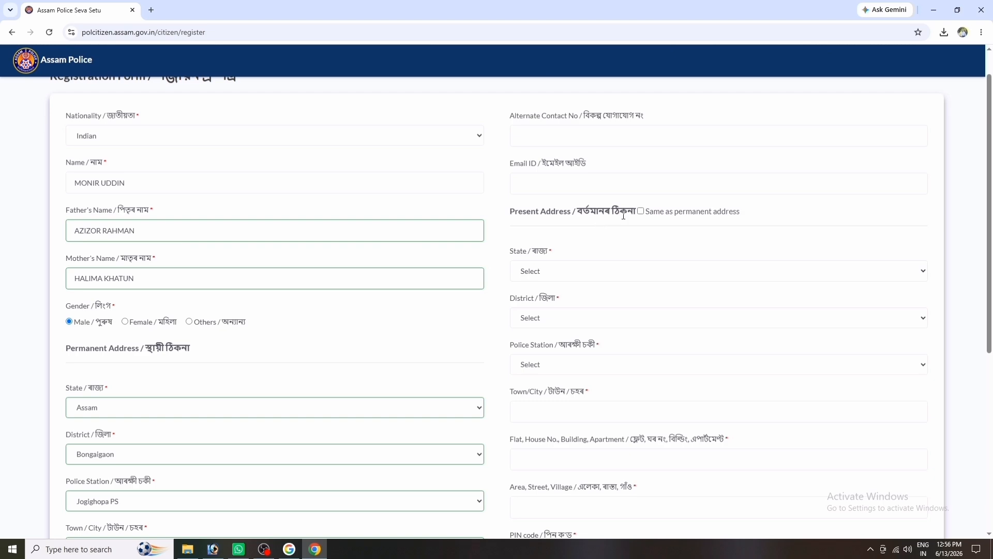
# Copy the permanent address to present address and attach PHOTO.jpg and AADHAAR.jpg.
pyautogui.click(641, 211)
pyautogui.scroll(1, 621, 258)
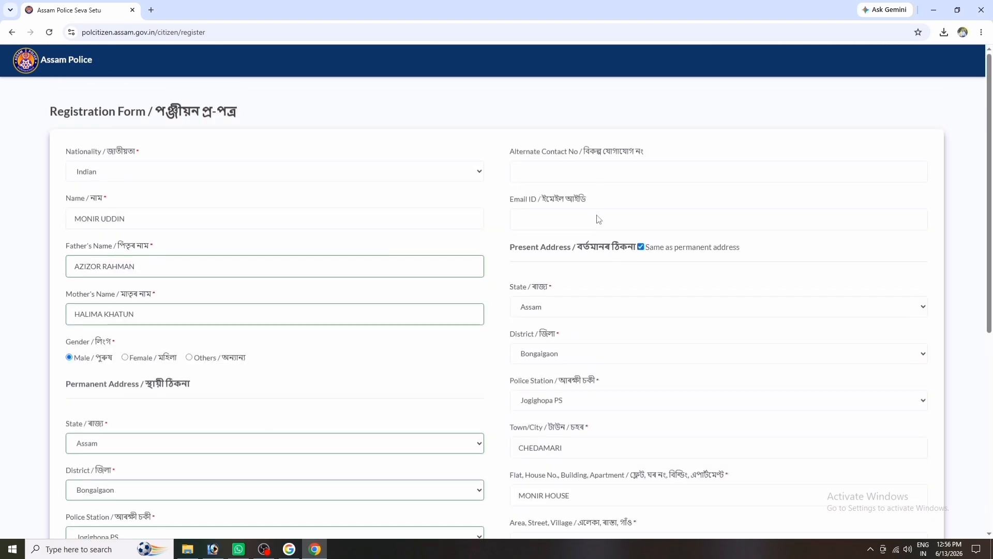
pyautogui.scroll(-3, 624, 249)
pyautogui.scroll(-4, 623, 250)
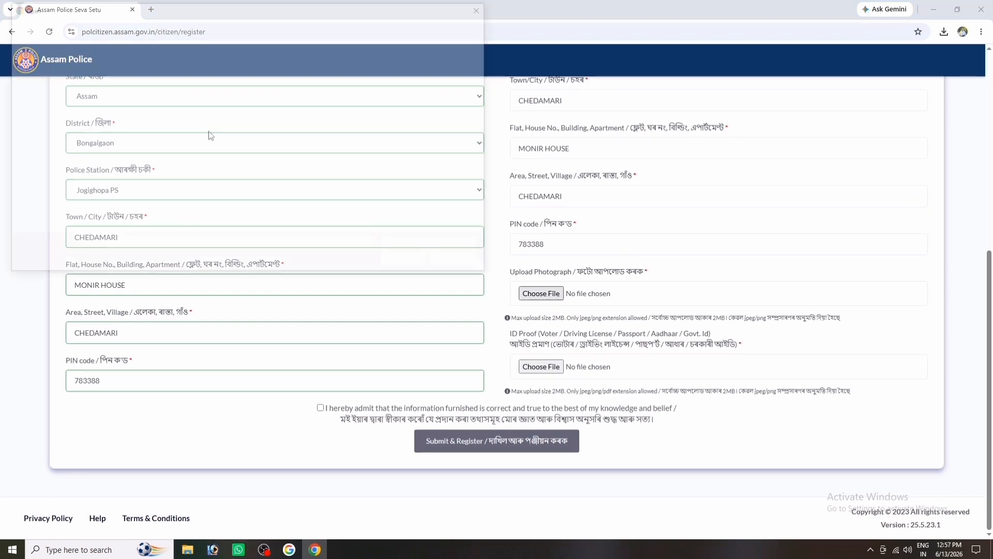
pyautogui.doubleClick(122, 87)
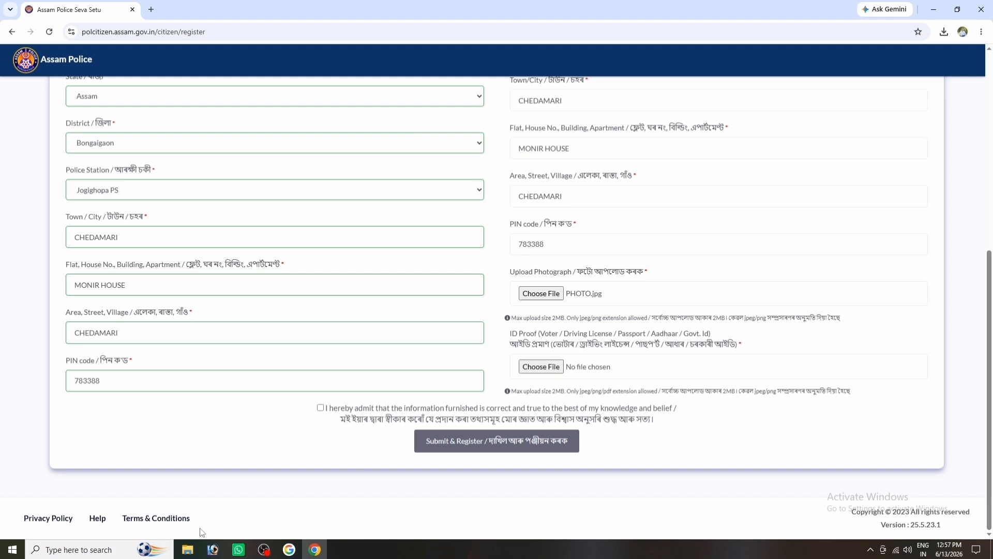
pyautogui.click(541, 366)
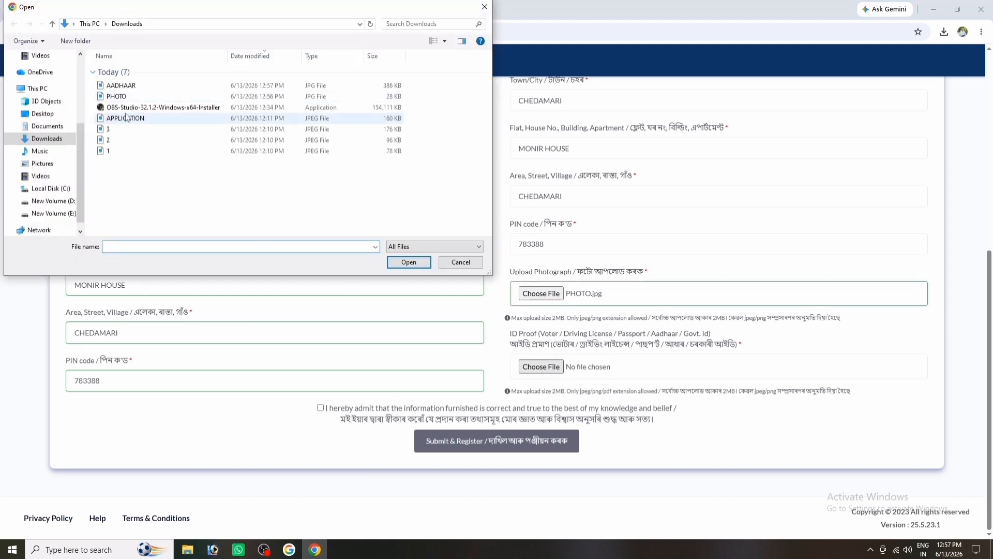
pyautogui.doubleClick(128, 87)
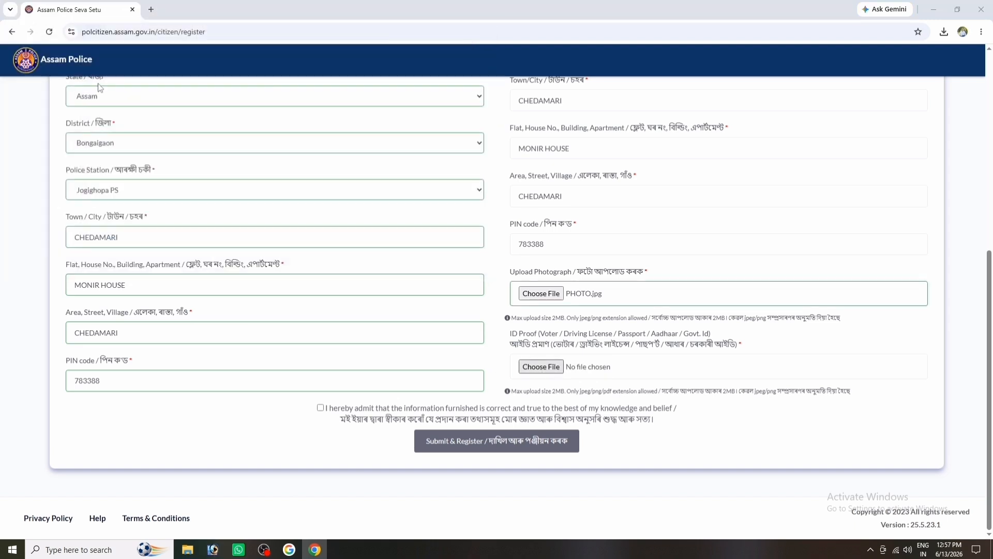
# Accept the declaration, submit the registration, and decline the browser's save-address prompt.
pyautogui.click(321, 407)
pyautogui.click(471, 448)
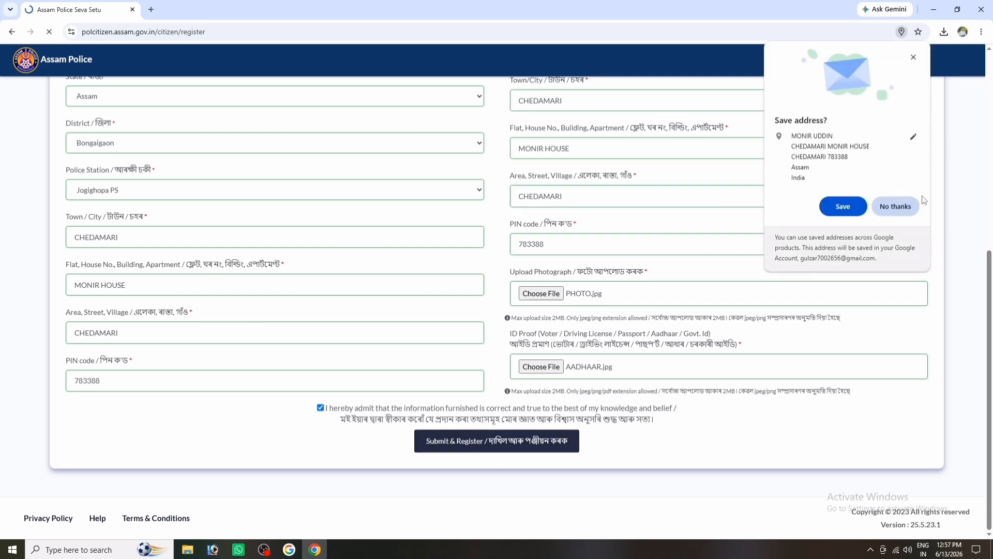
pyautogui.click(901, 206)
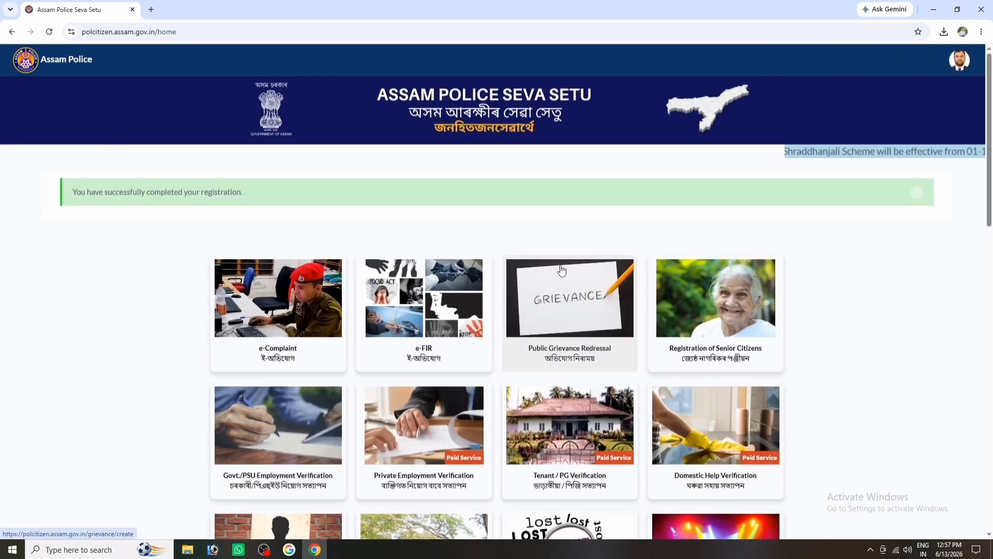
# Open the Private Employment Verification service and set the purpose to Pre Appointment.
pyautogui.scroll(-2, 561, 295)
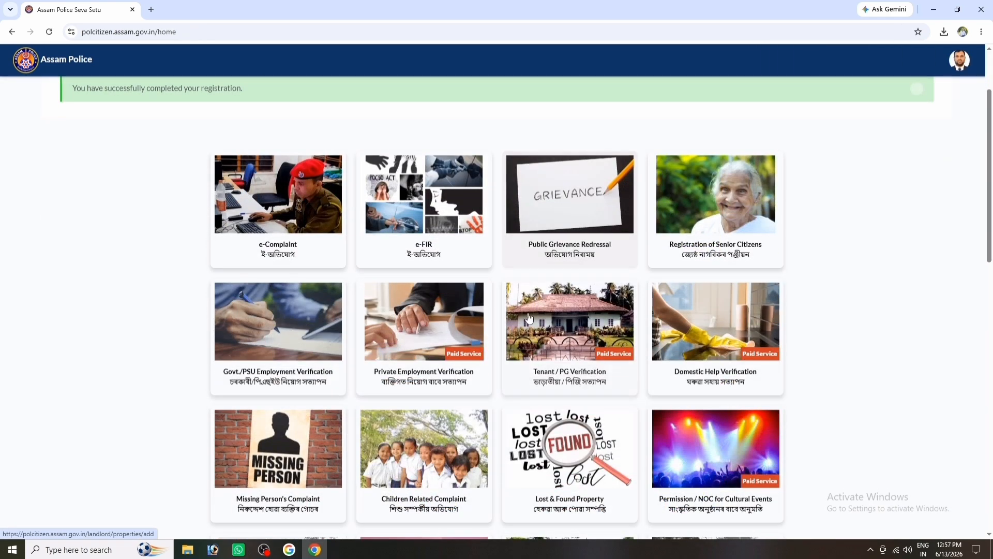
pyautogui.click(432, 378)
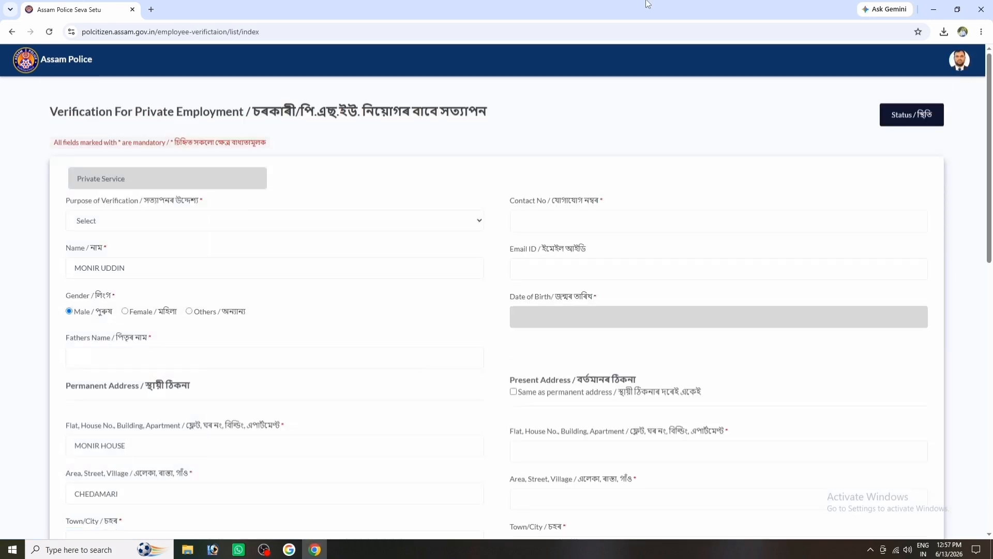
pyautogui.scroll(-4, 288, 214)
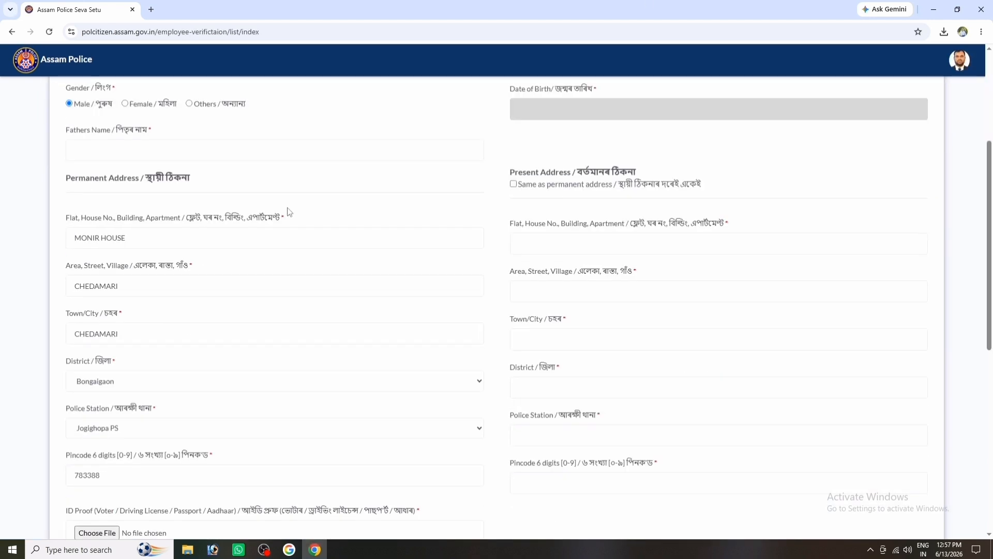
pyautogui.scroll(-4, 291, 218)
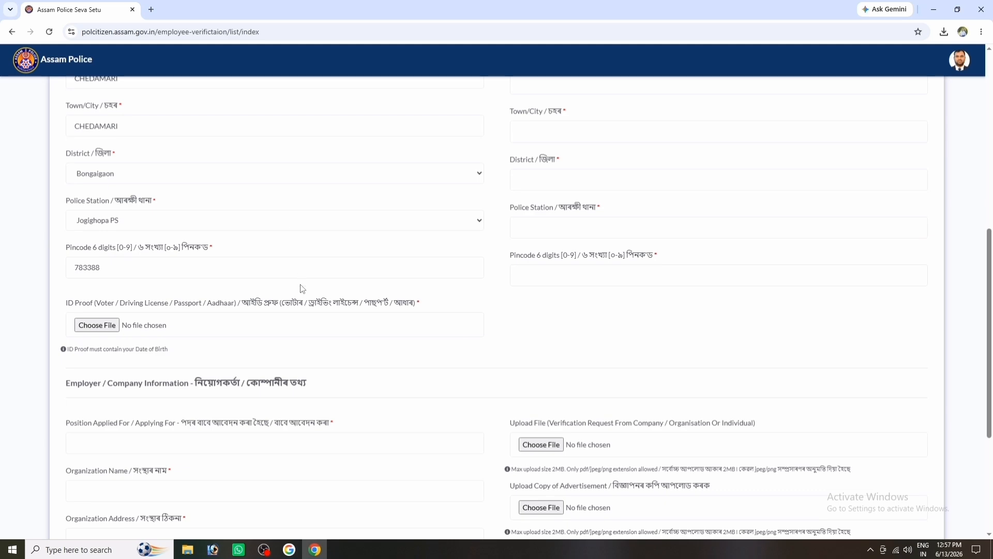
pyautogui.scroll(-4, 302, 288)
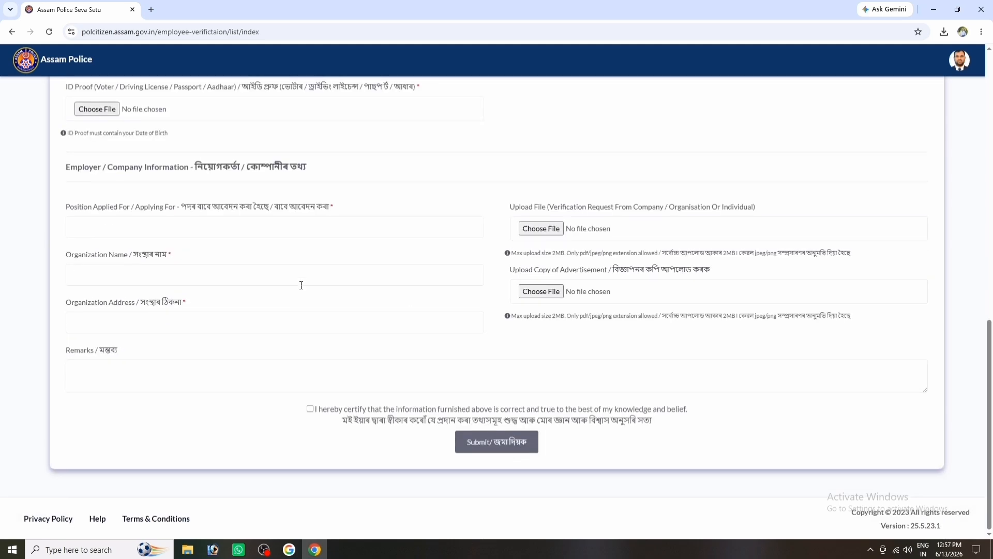
pyautogui.scroll(15, 301, 285)
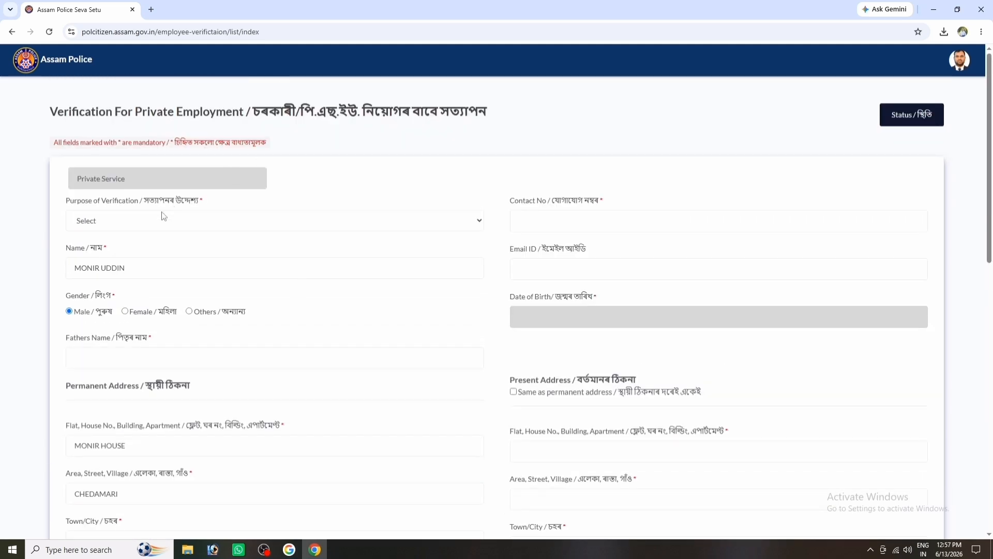
pyautogui.click(119, 227)
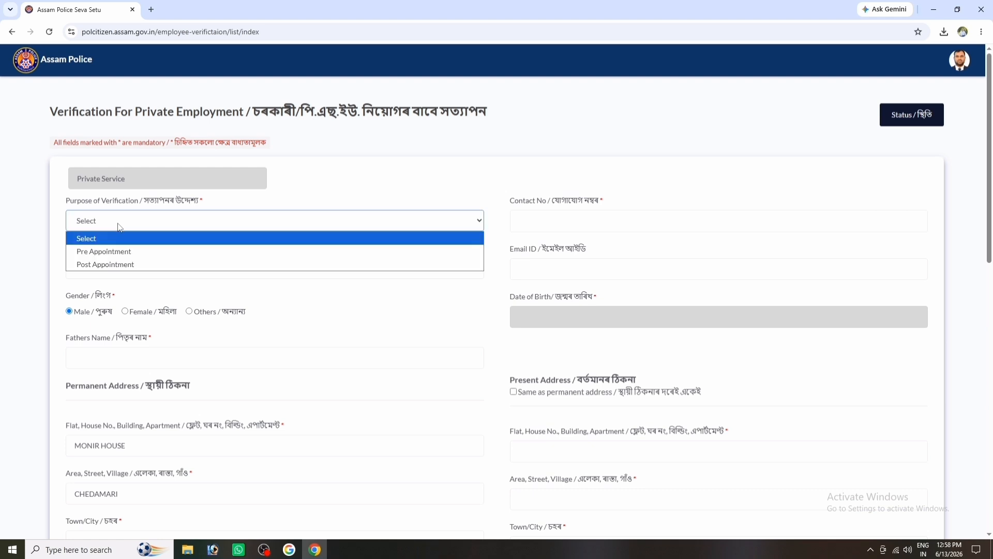
pyautogui.click(127, 251)
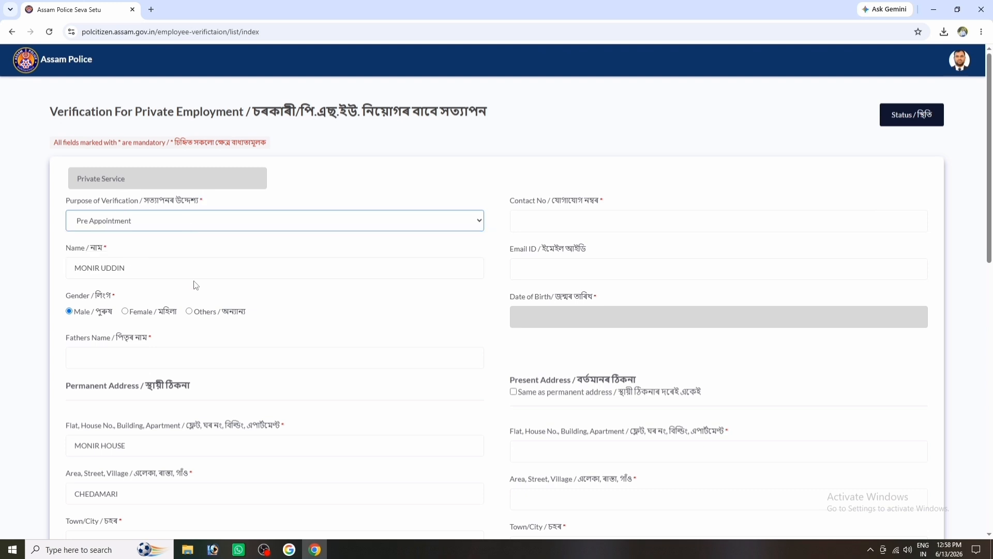
# Enter the contact number and father's name, and begin picking the 1996 birth date in the calendar.
pyautogui.scroll(-1, 195, 285)
pyautogui.scroll(-1, 99, 240)
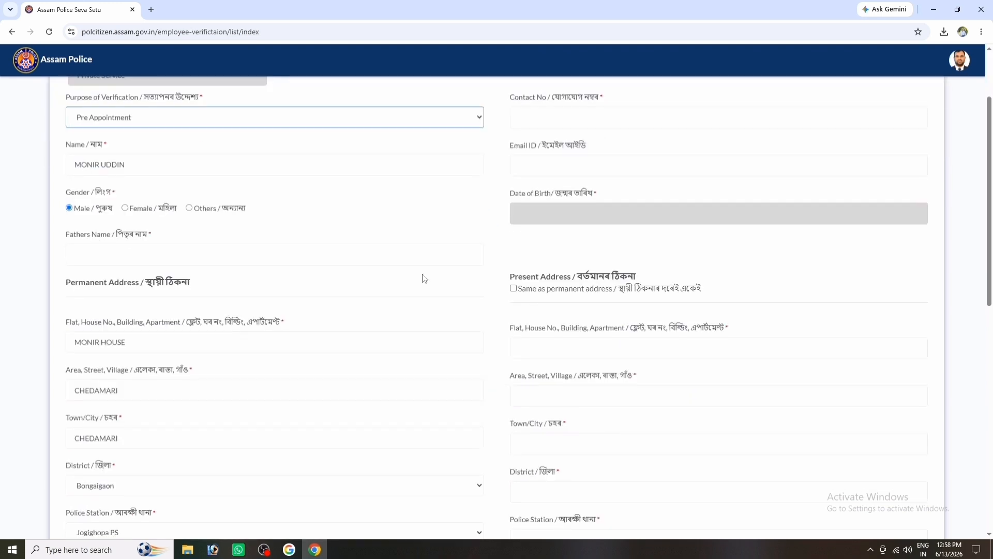
pyautogui.scroll(1, 421, 277)
pyautogui.click(584, 170)
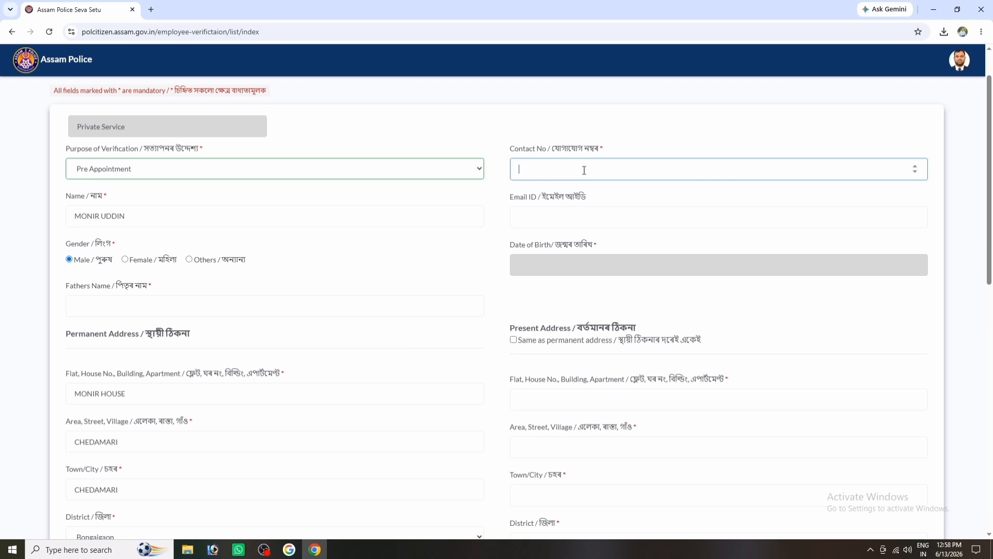
pyautogui.write('9395')
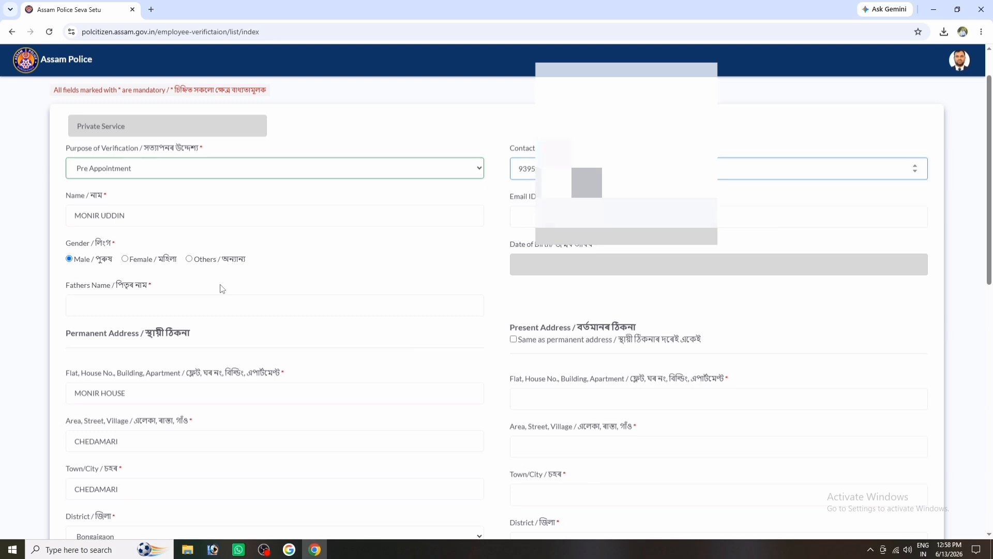
pyautogui.scroll(-1, 222, 288)
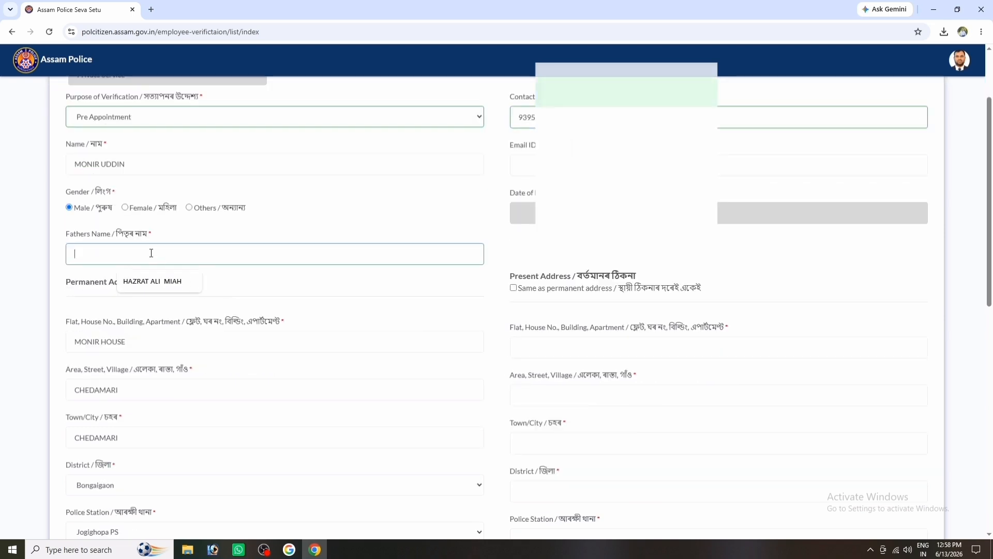
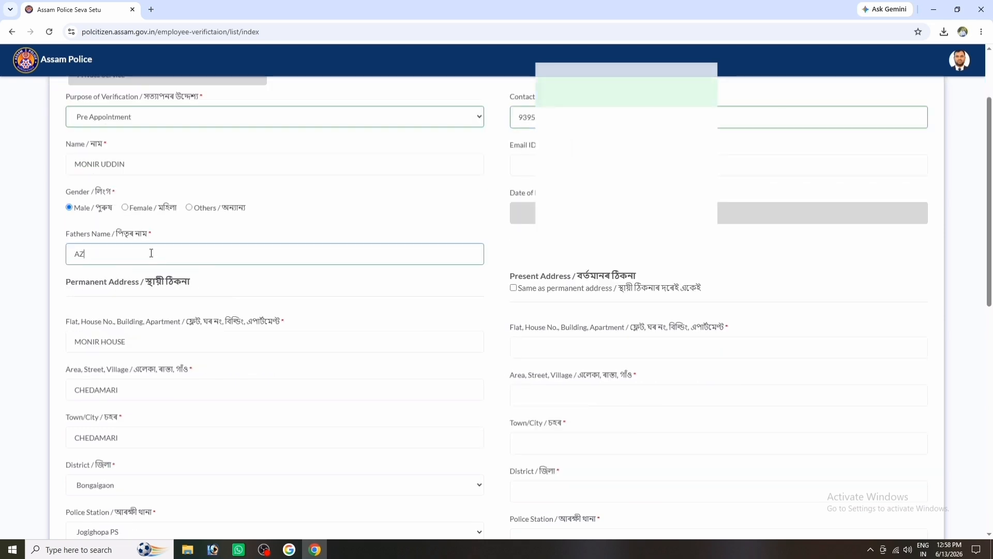
pyautogui.click(719, 212)
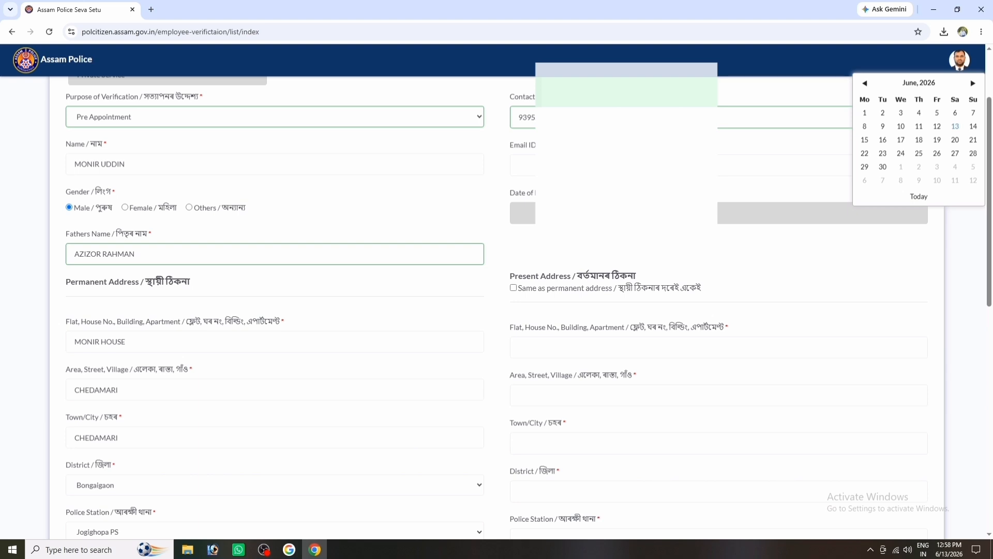
pyautogui.click(918, 83)
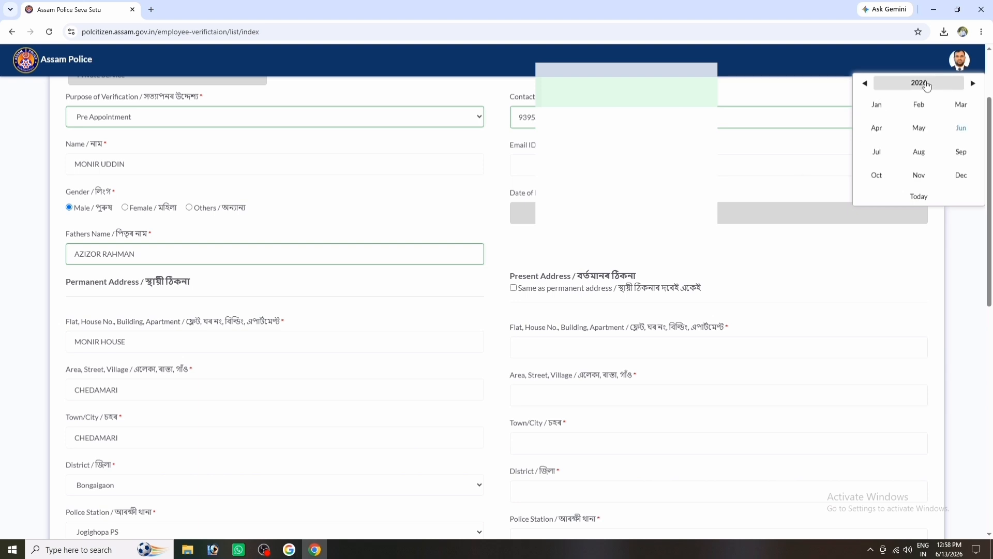
pyautogui.click(915, 86)
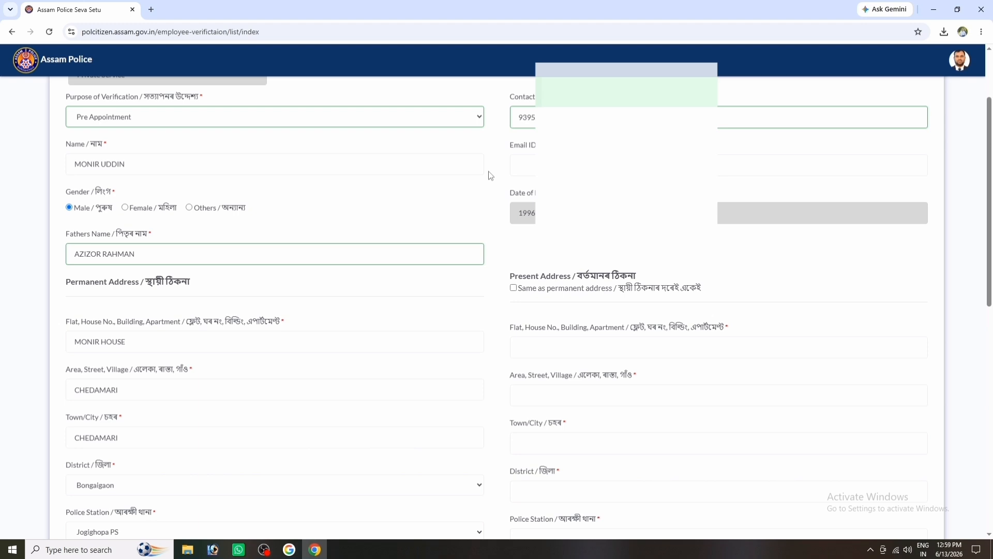
# Attach AADHAAR.jpg from Downloads as ID proof and tick 'Same' under Present Address.
pyautogui.scroll(-3, 203, 279)
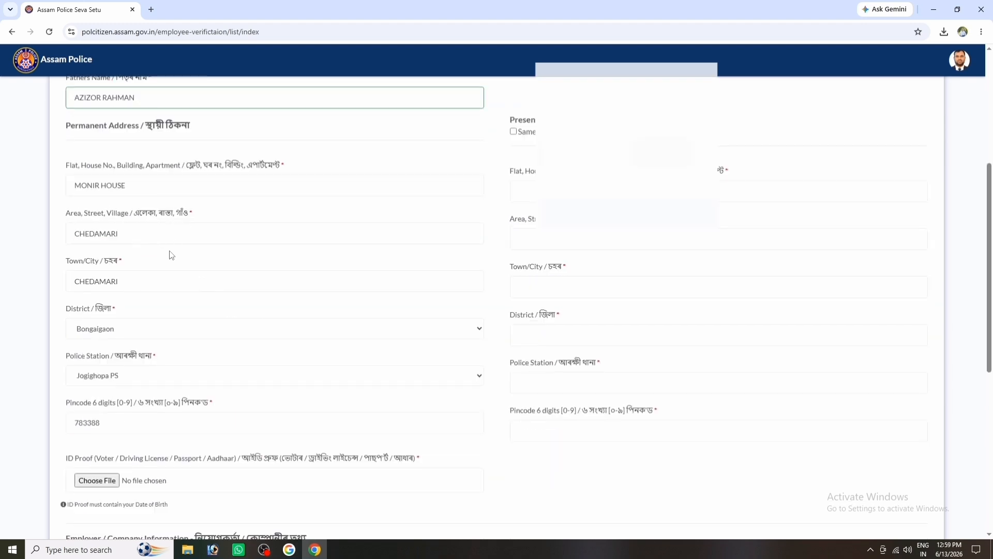
pyautogui.scroll(-2, 171, 254)
pyautogui.scroll(-2, 171, 254)
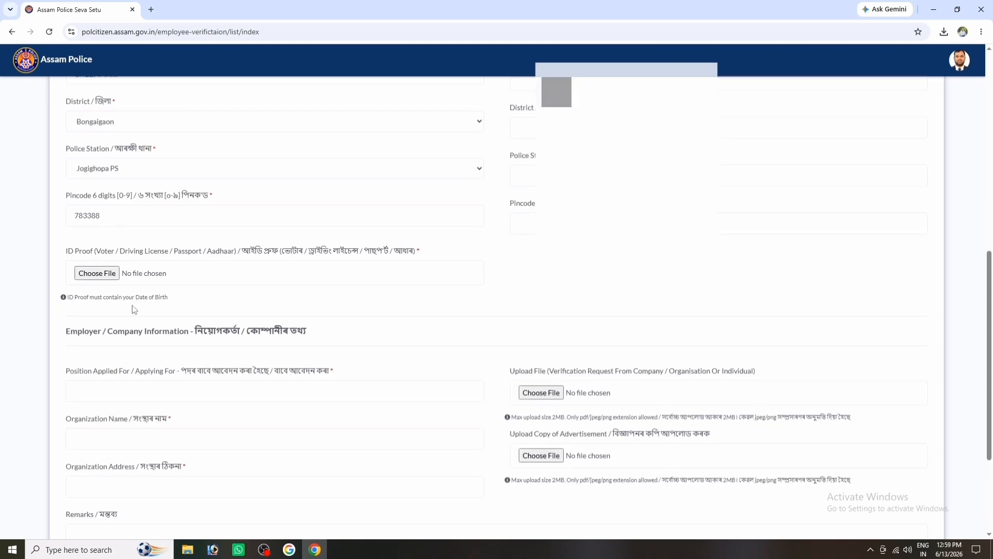
pyautogui.click(102, 279)
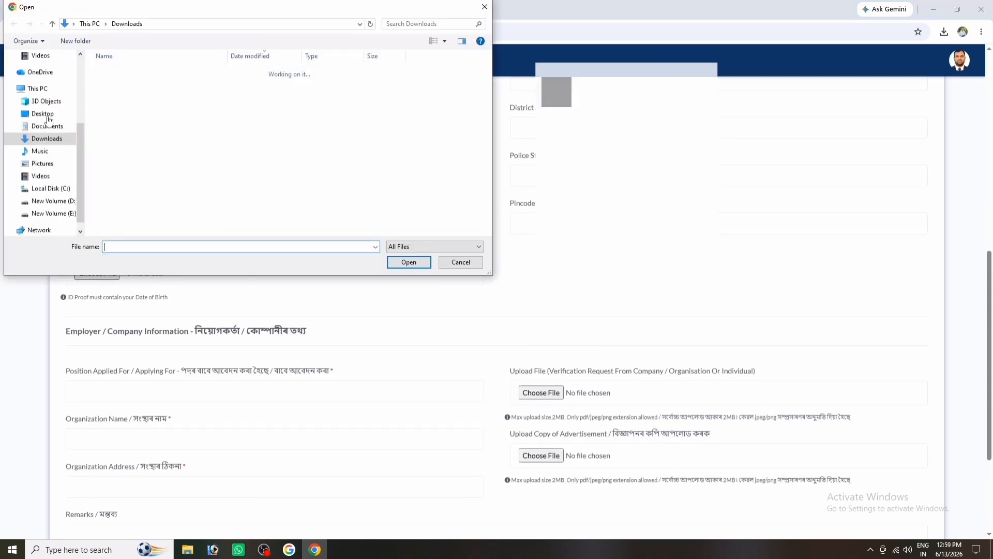
pyautogui.doubleClick(119, 89)
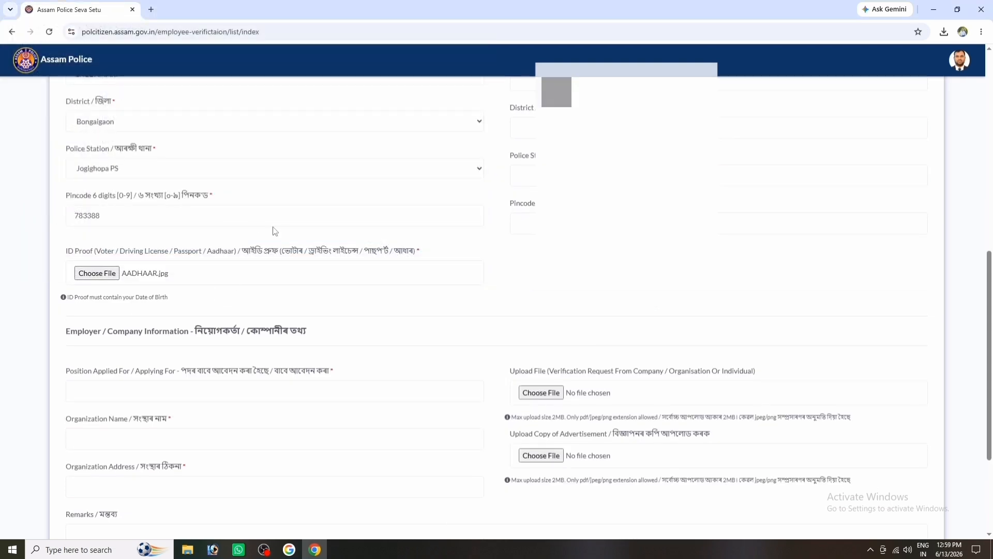
pyautogui.scroll(-1, 147, 313)
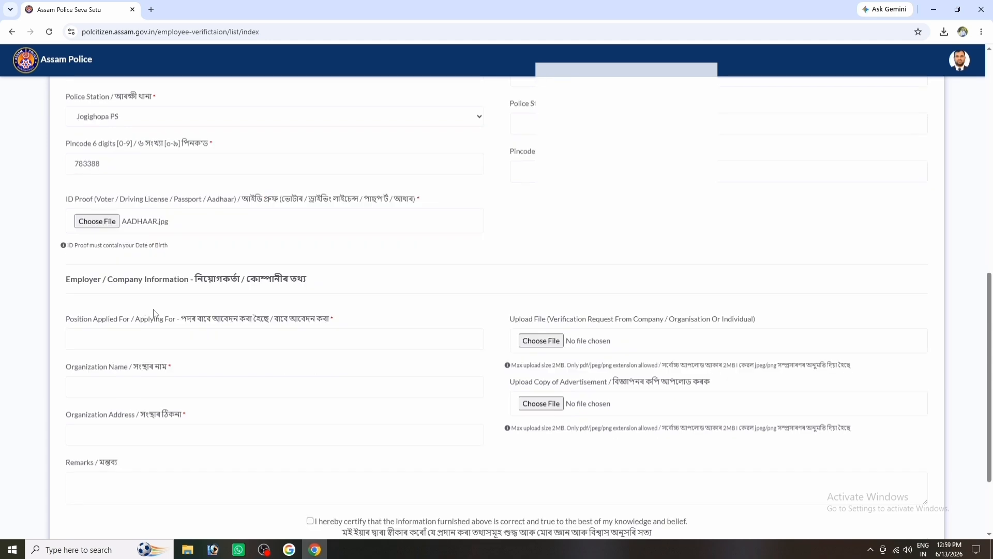
pyautogui.scroll(5, 517, 331)
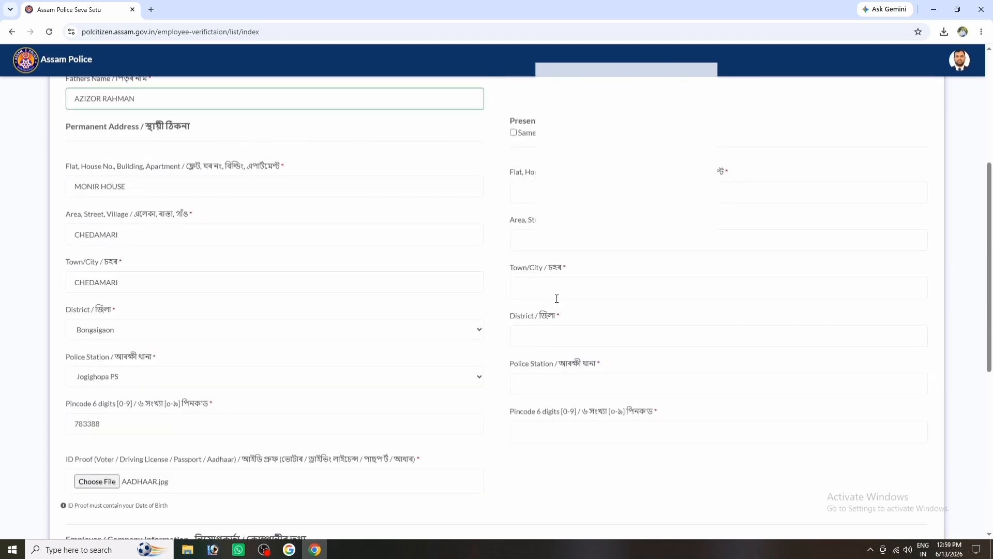
pyautogui.scroll(2, 533, 269)
pyautogui.click(514, 236)
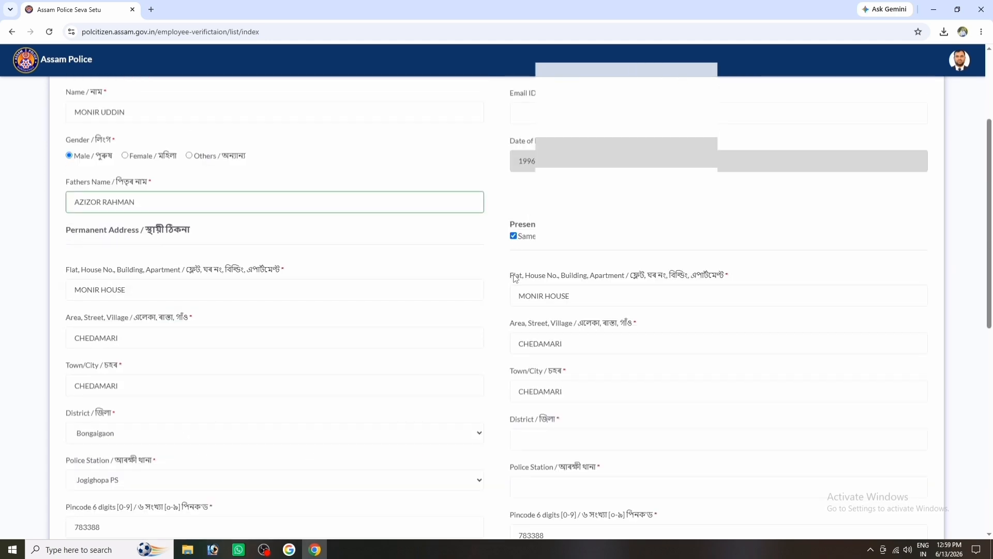
pyautogui.scroll(3, 512, 274)
pyautogui.scroll(-4, 493, 276)
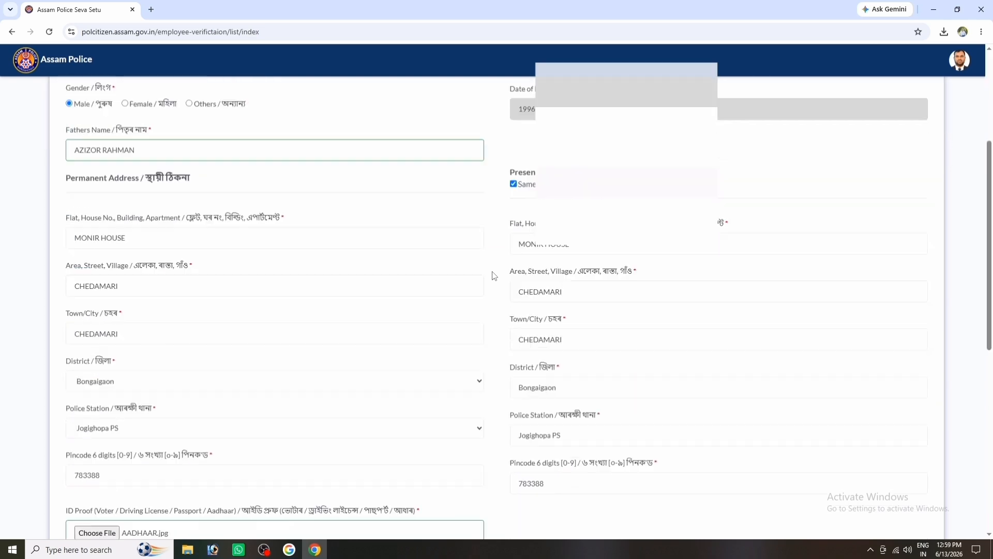
pyautogui.scroll(-3, 411, 277)
pyautogui.scroll(-5, 377, 284)
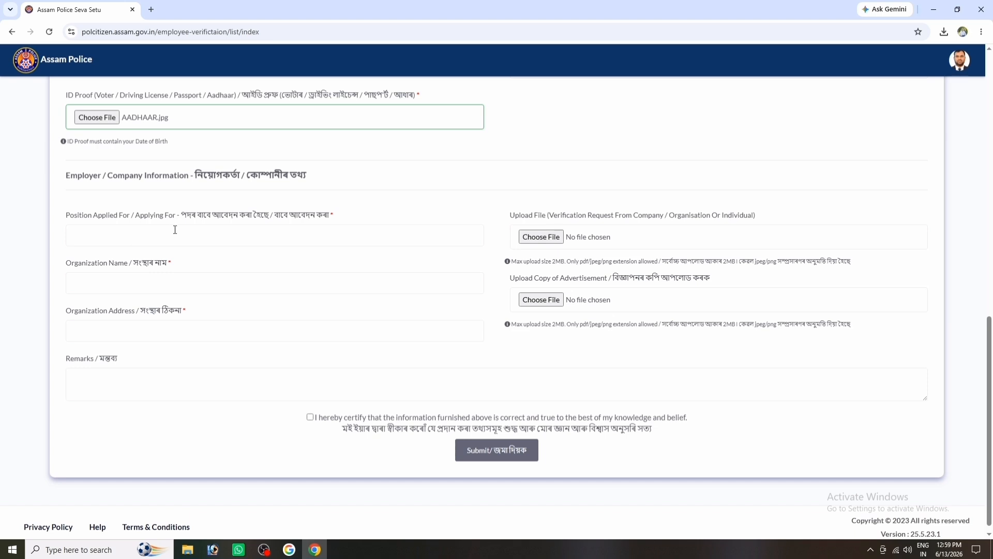
# Enter position PURPOSE OF PHARMACY REGISTRATION, organization ASSAM PHARMACY COUNCIL, address HENGRABARI GUWAHATI.
pyautogui.click(162, 235)
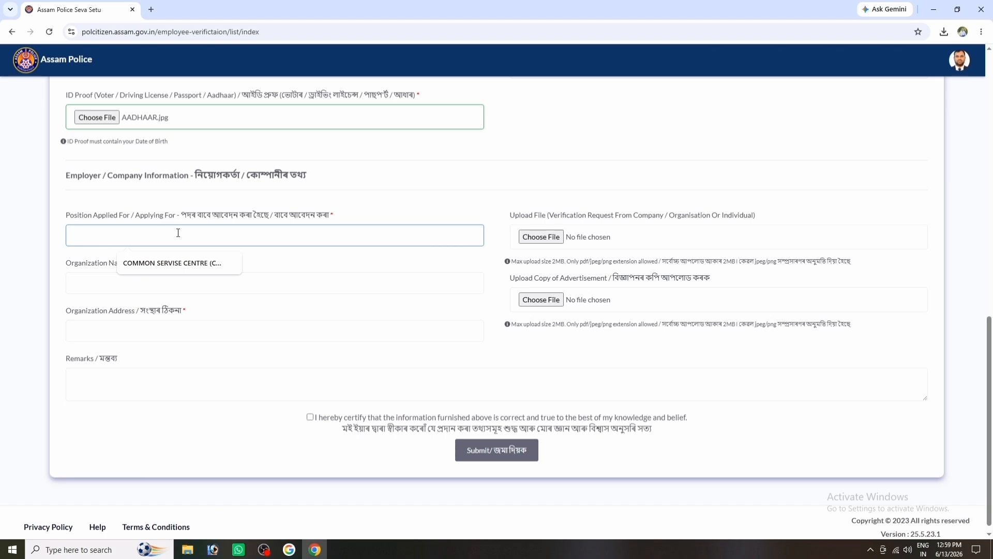
pyautogui.click(273, 279)
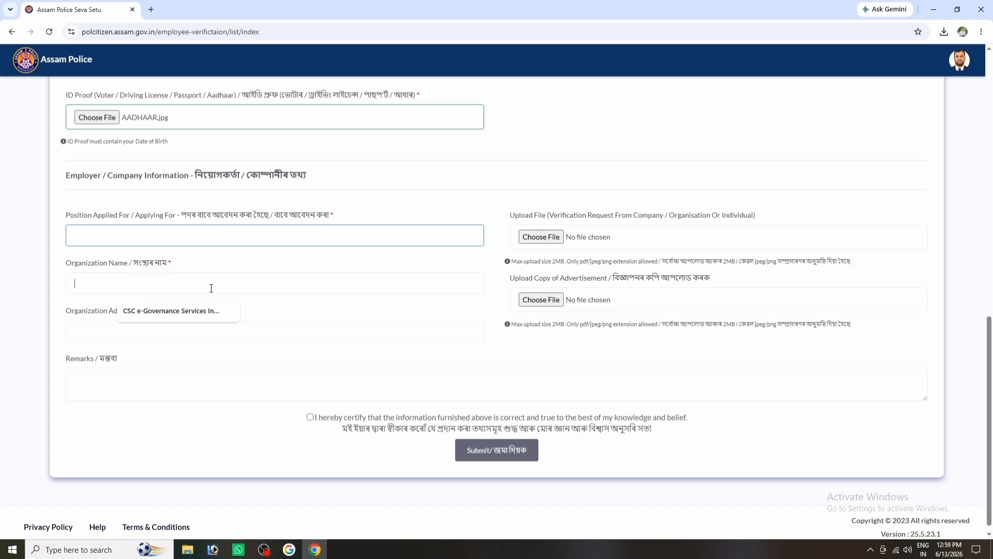
pyautogui.click(136, 236)
pyautogui.click(142, 282)
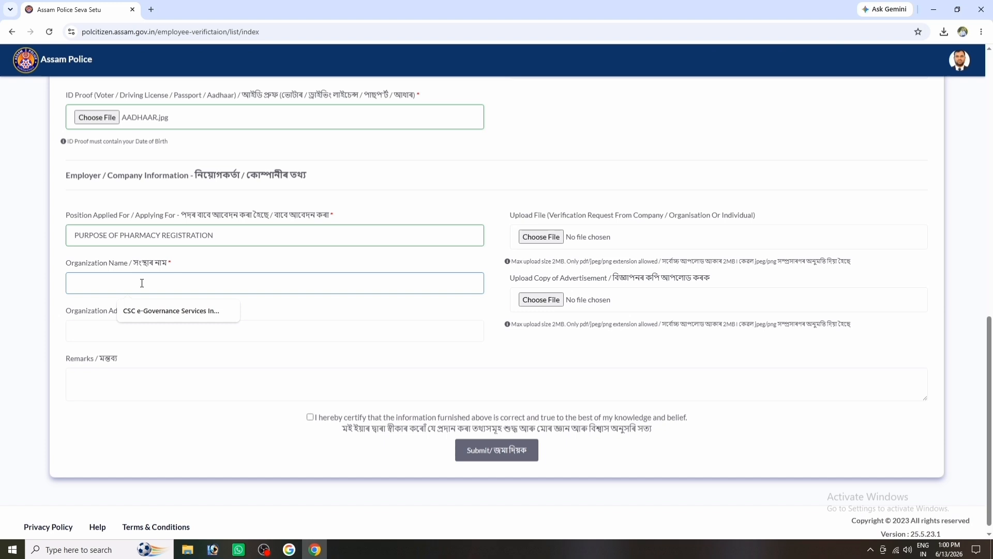
pyautogui.write('ASSAM')
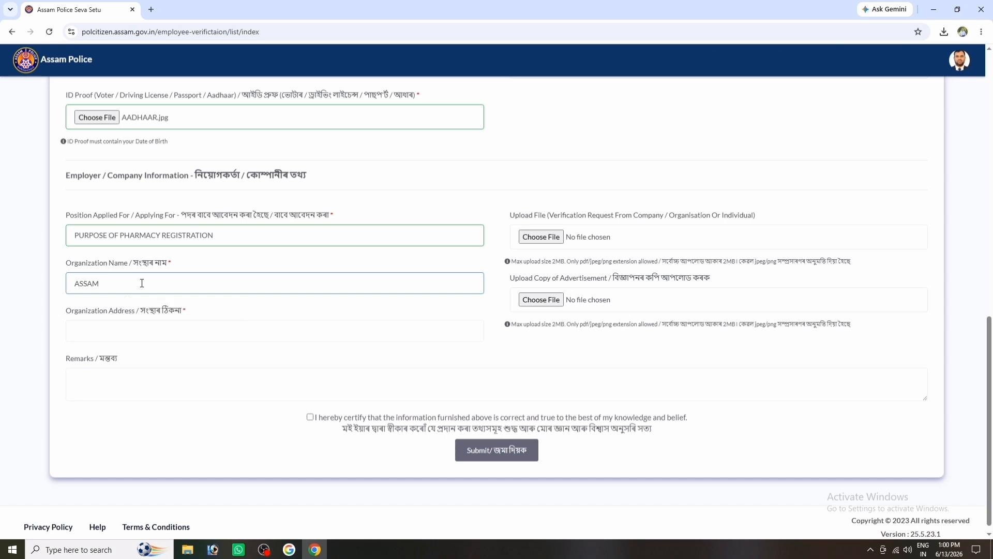
pyautogui.write(' PHARMACY COUNCIL')
pyautogui.click(116, 331)
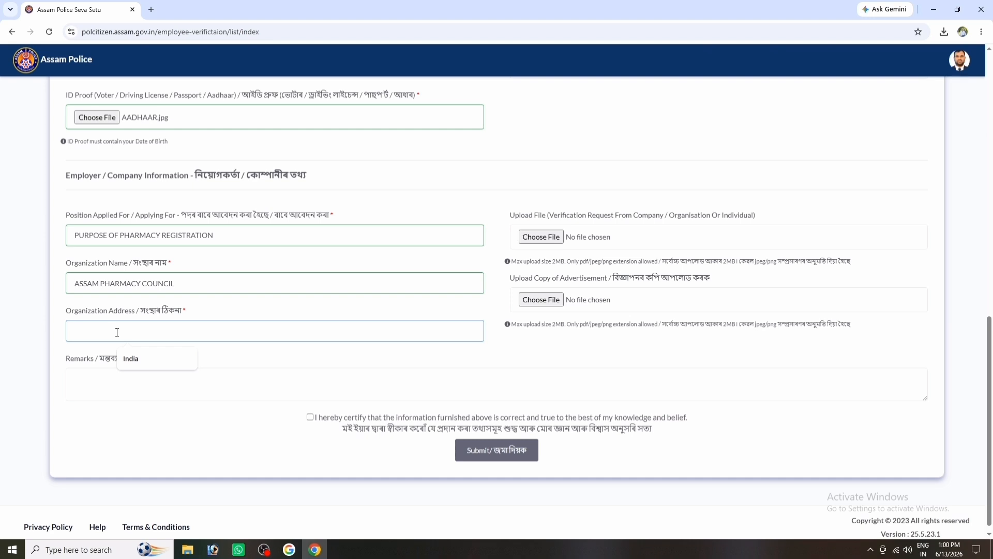
pyautogui.write('HENGRABARI GUWAHATI')
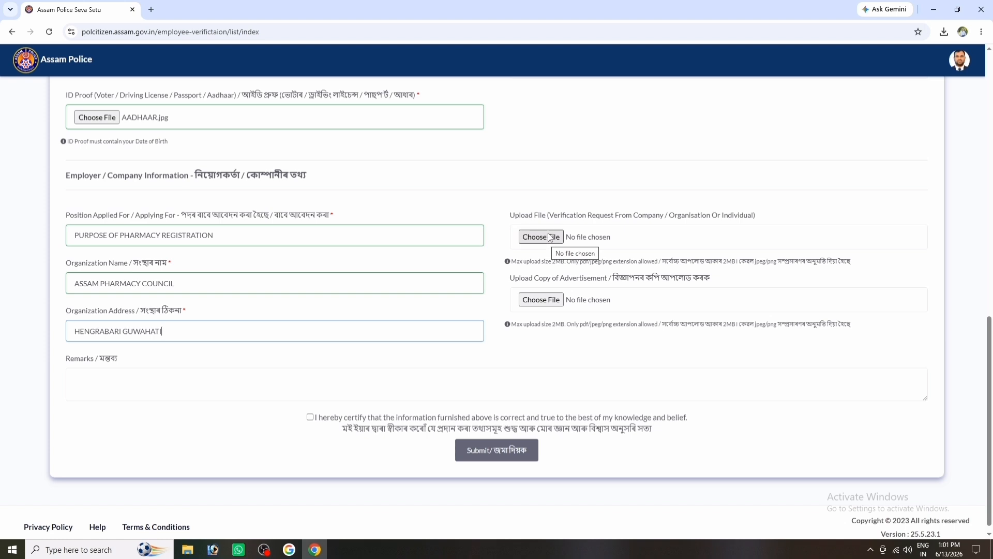
pyautogui.click(213, 549)
# Maximize APPLICATION.jpeg in Photoshop, save it as APPLICATION.jpeg.jpg, and return to the Chrome form.
pyautogui.click(977, 17)
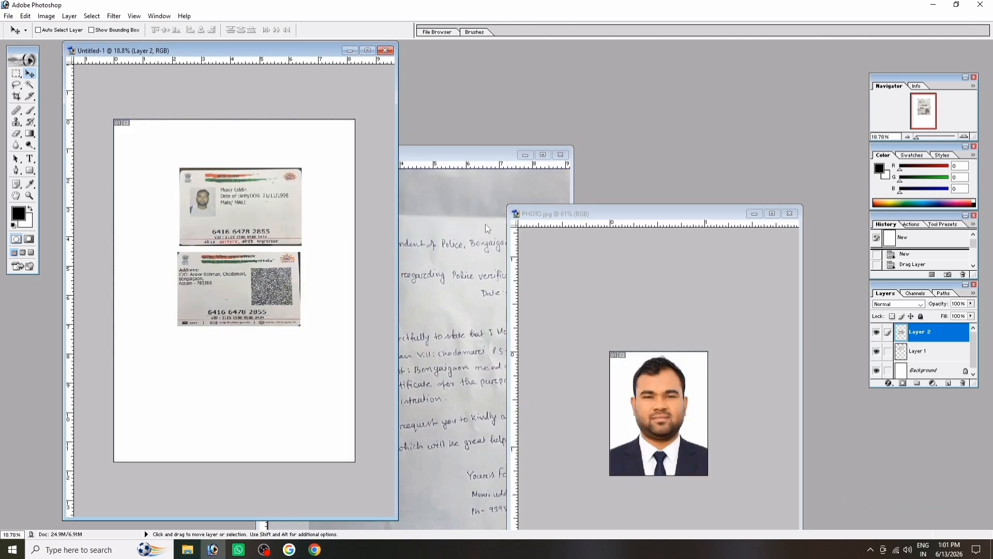
pyautogui.click(485, 226)
pyautogui.click(543, 155)
pyautogui.scroll(-2, 516, 257)
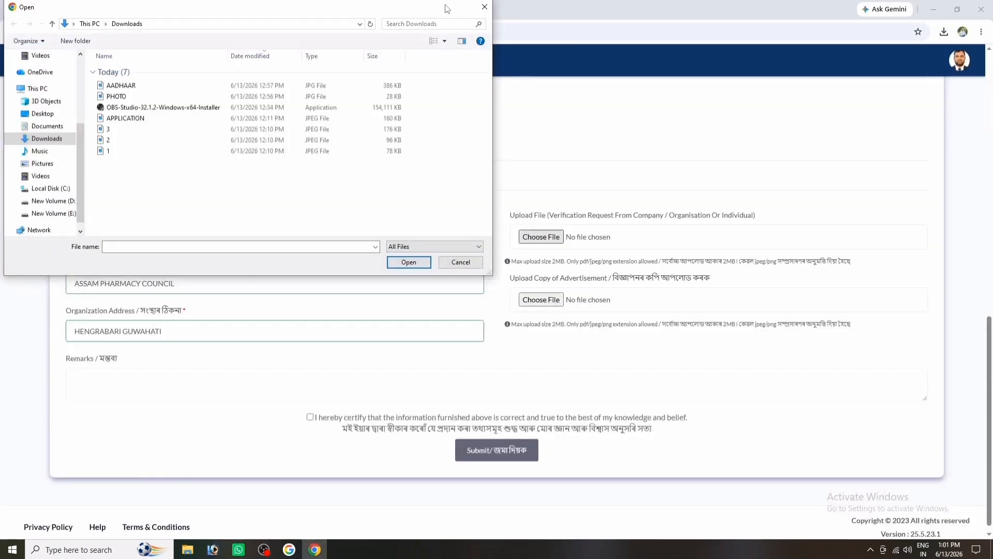
pyautogui.click(482, 9)
pyautogui.click(213, 549)
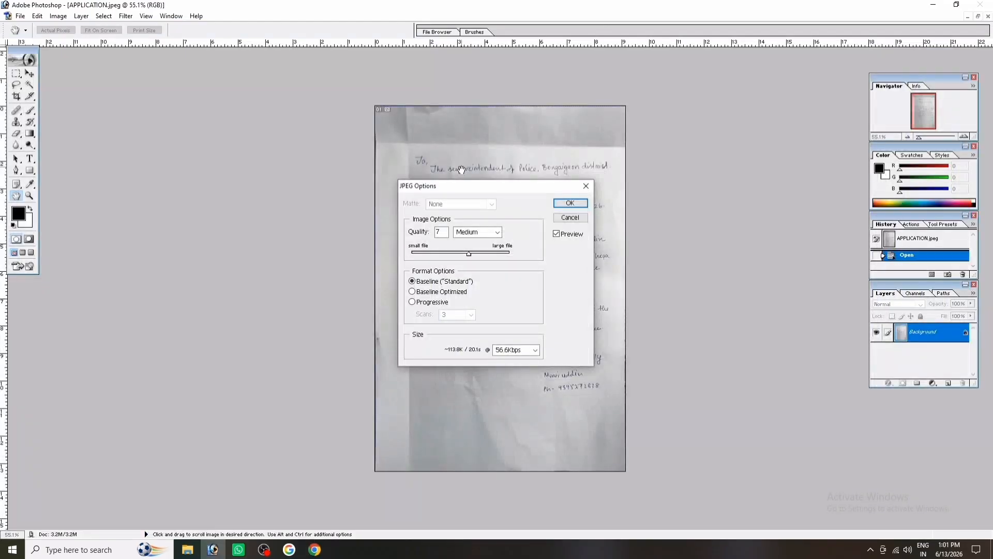
pyautogui.click(570, 203)
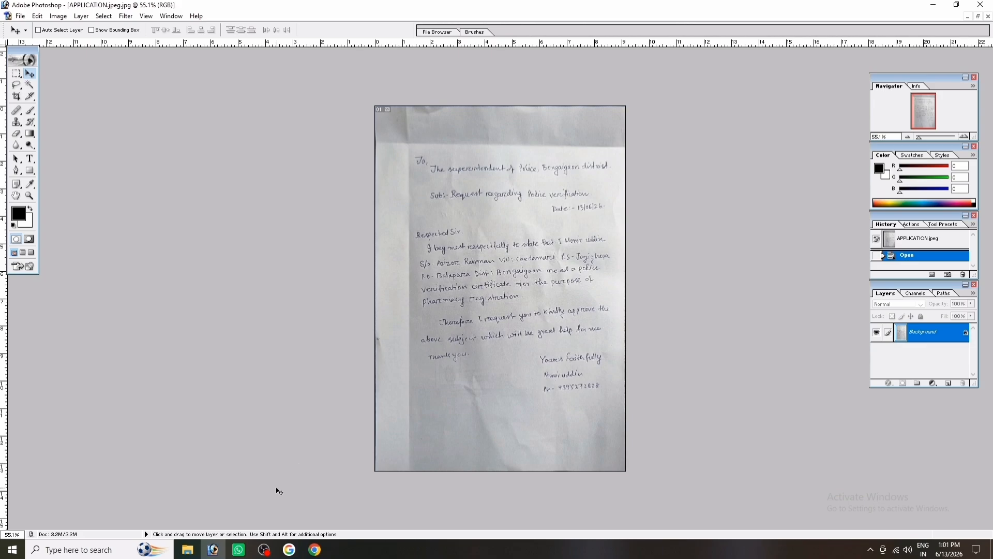
pyautogui.click(314, 550)
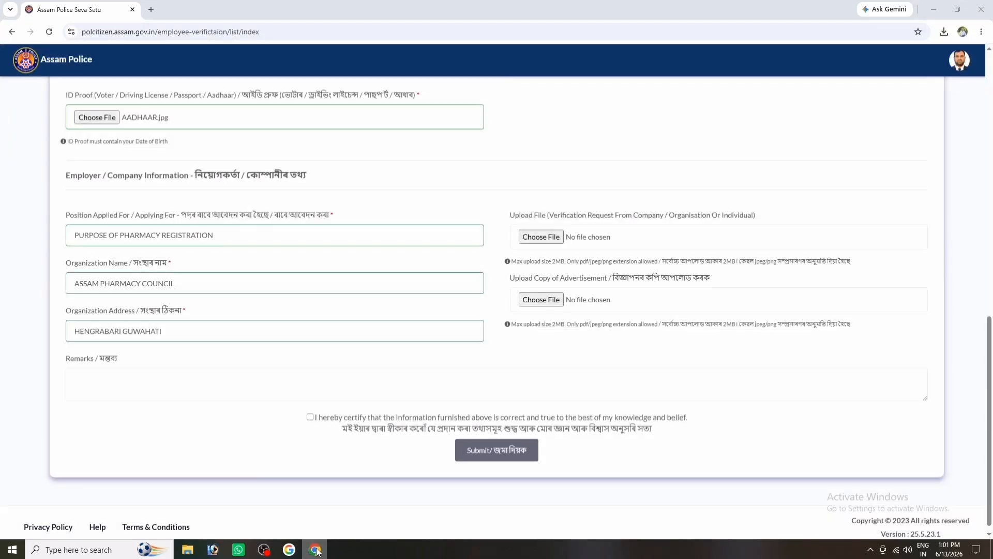
# Attach APPLICATION.jpeg as both the company verification request and the advertisement copy.
pyautogui.click(543, 236)
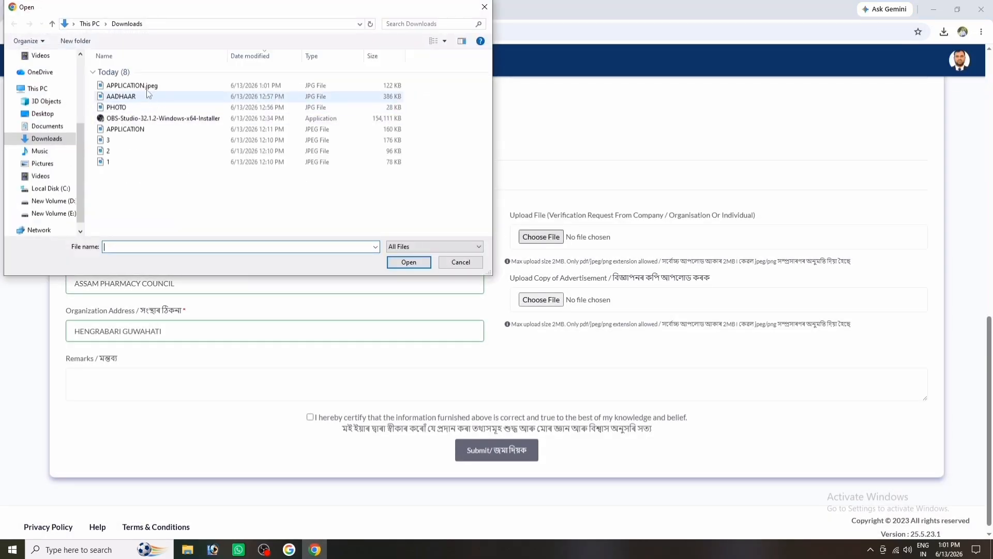
pyautogui.click(140, 85)
pyautogui.click(401, 261)
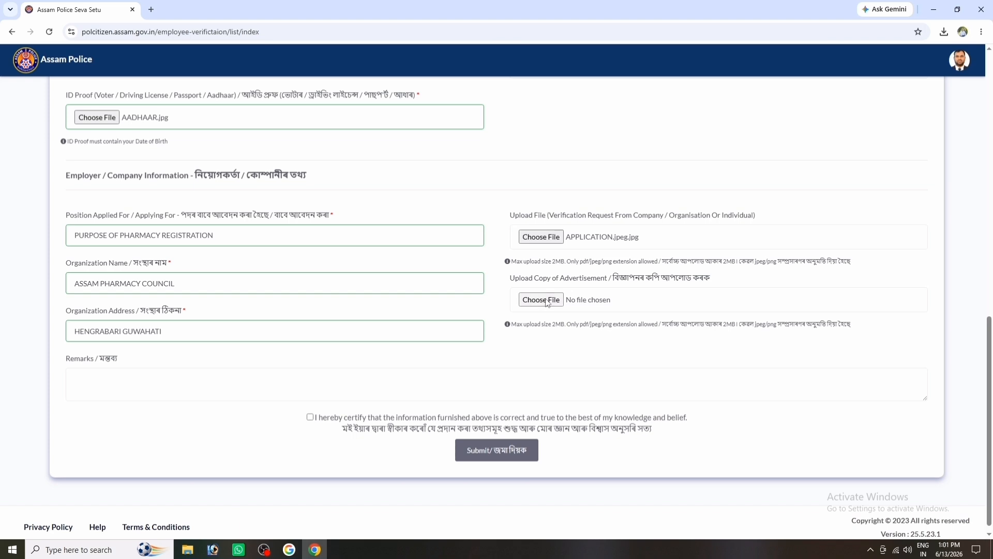
pyautogui.click(528, 300)
pyautogui.doubleClick(137, 85)
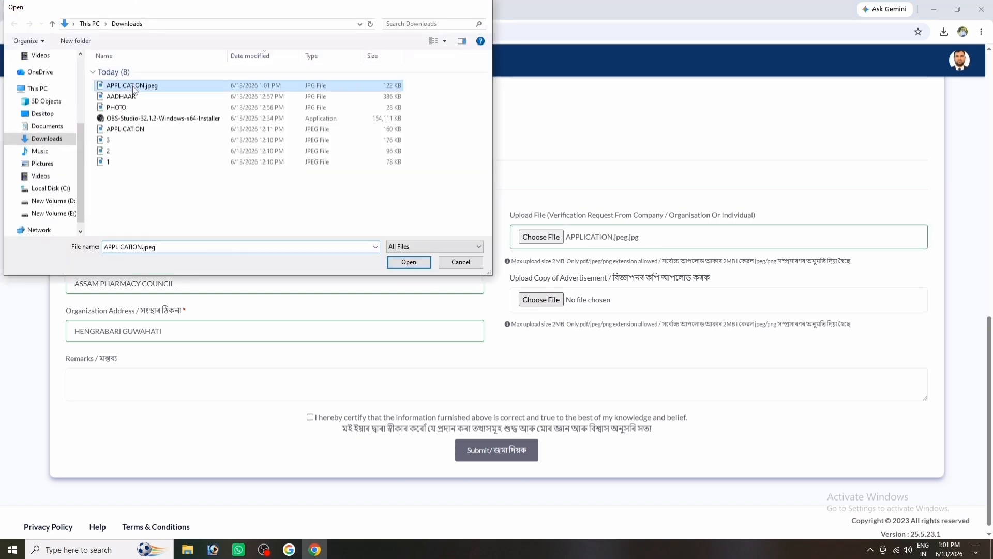
# Certify the details are correct, submit the application, and choose Pay Now for the Rs. 300 fee.
pyautogui.scroll(-1, 385, 419)
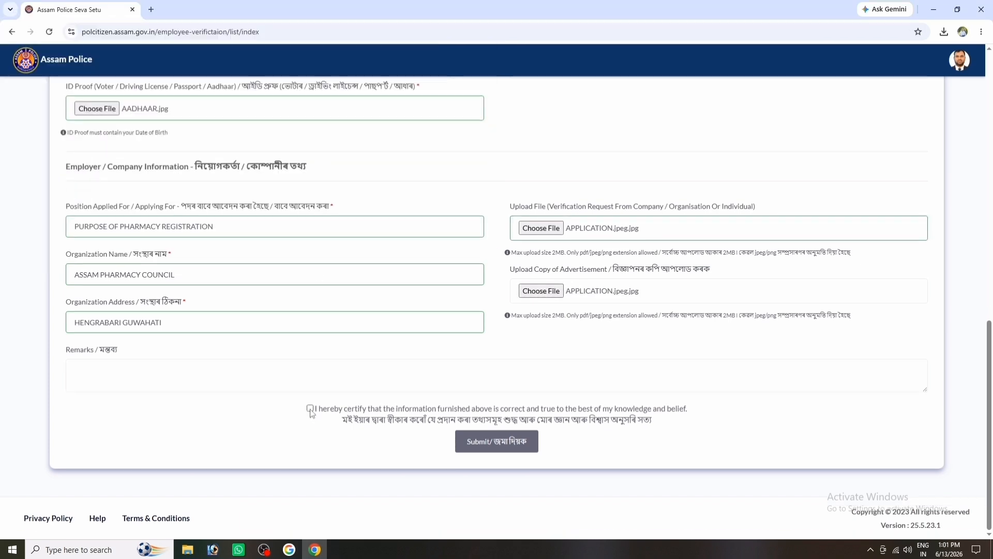
pyautogui.click(310, 409)
pyautogui.scroll(3, 579, 372)
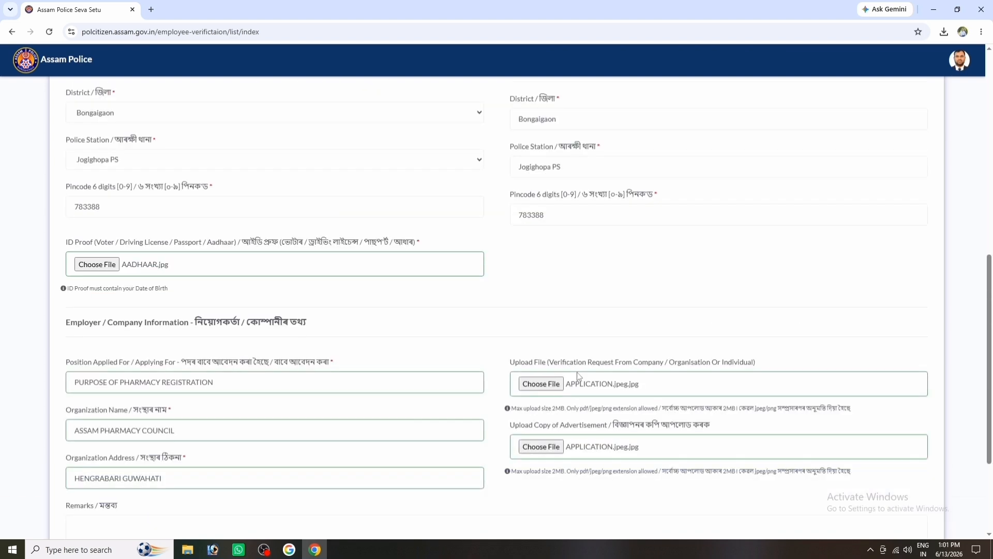
pyautogui.scroll(-3, 576, 372)
pyautogui.click(508, 442)
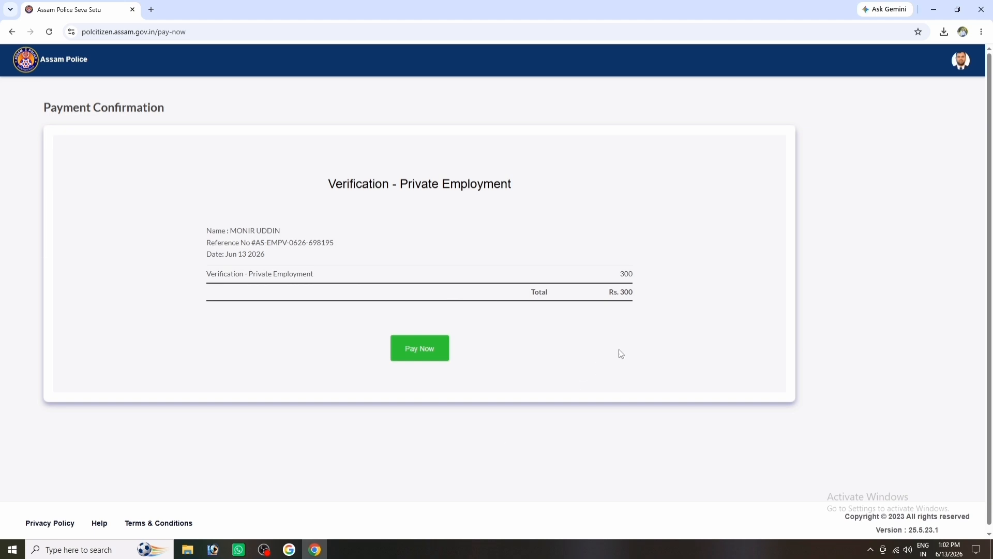
pyautogui.click(424, 352)
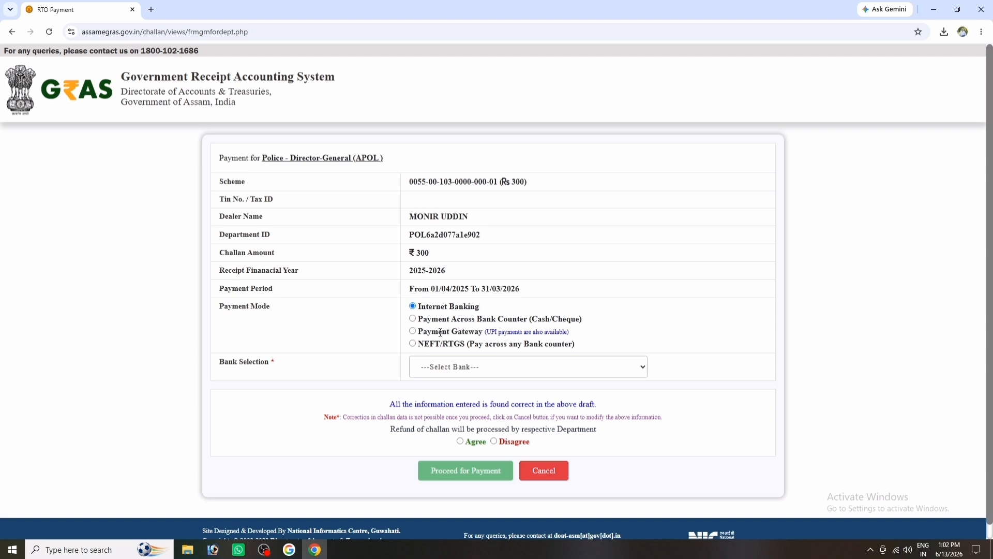
# Choose Payment Gateway as the payment mode with IDFC FIRST BANK as the bank.
pyautogui.click(413, 330)
pyautogui.click(492, 368)
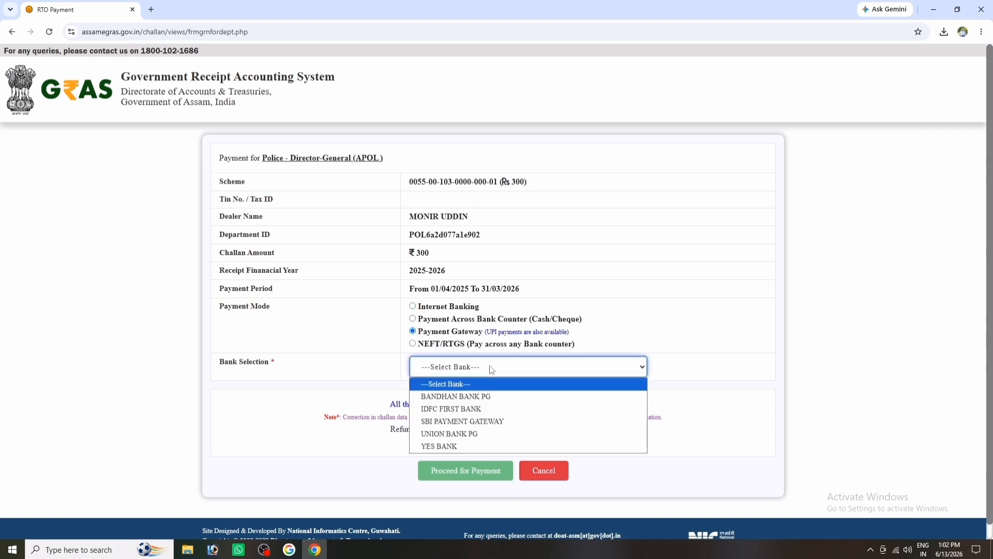
pyautogui.click(471, 409)
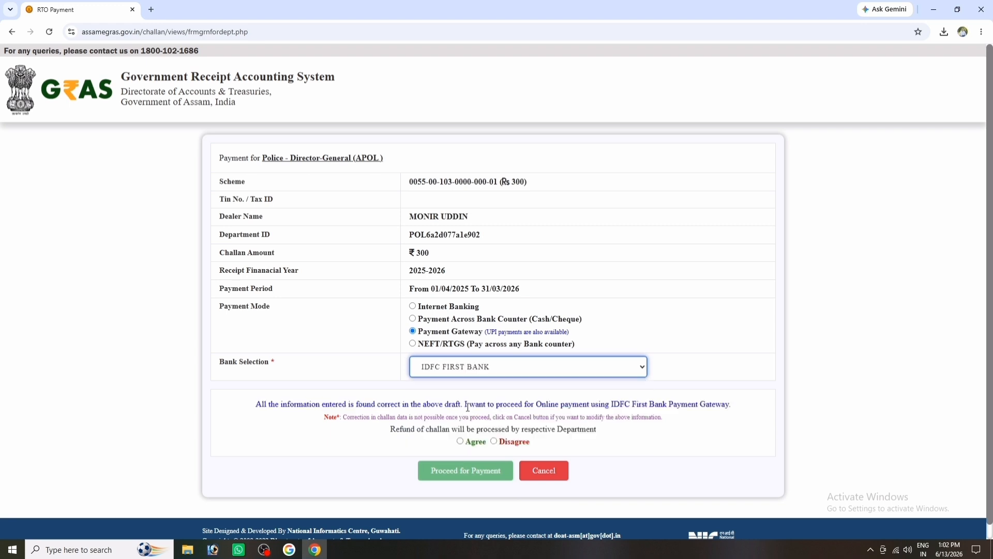
# Agree to the challan terms, proceed for payment, and acknowledge the generated GRN notice.
pyautogui.click(457, 438)
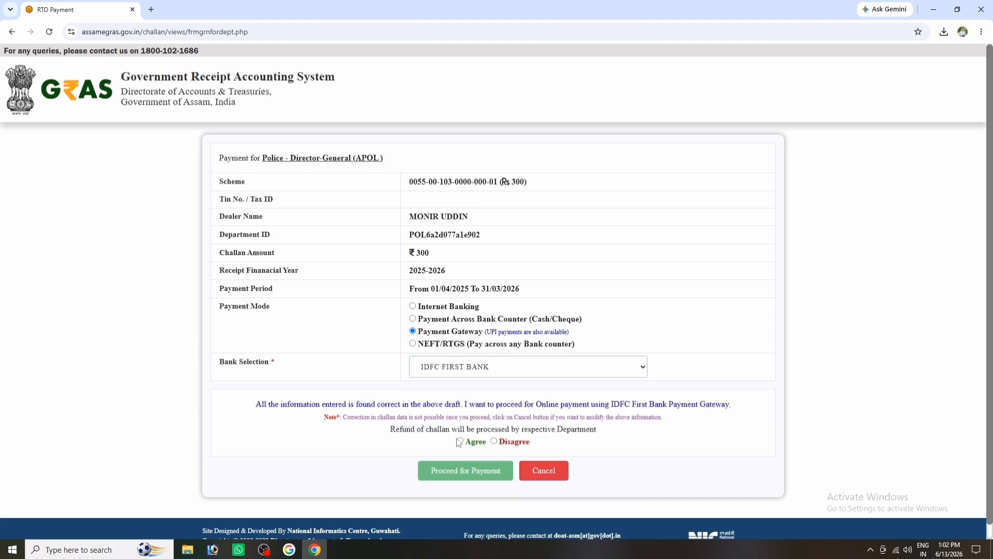
pyautogui.click(459, 441)
pyautogui.click(470, 475)
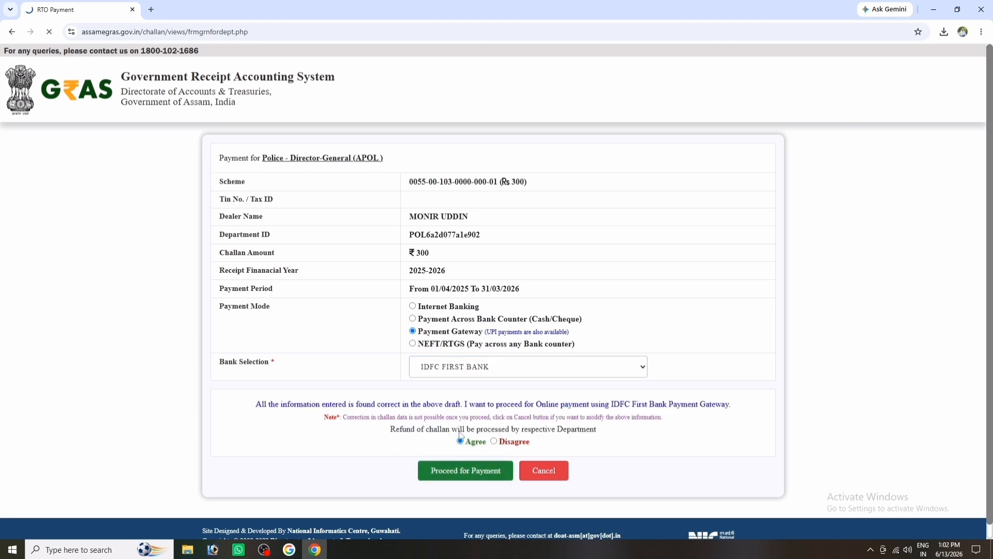
pyautogui.click(586, 115)
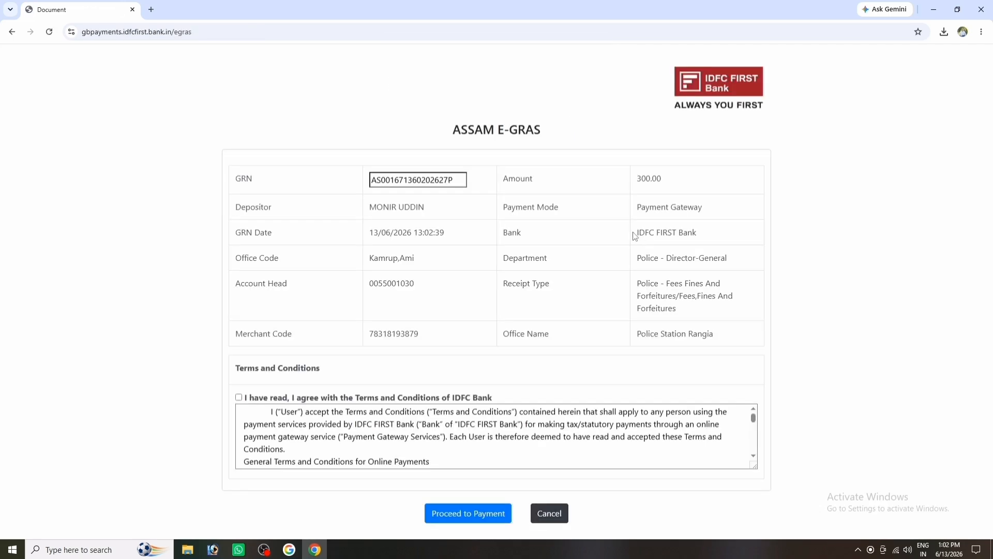
# Accept IDFC FIRST Bank's terms, continue to the INR 300.00 CCAvenue checkout, and select UPI.
pyautogui.click(239, 398)
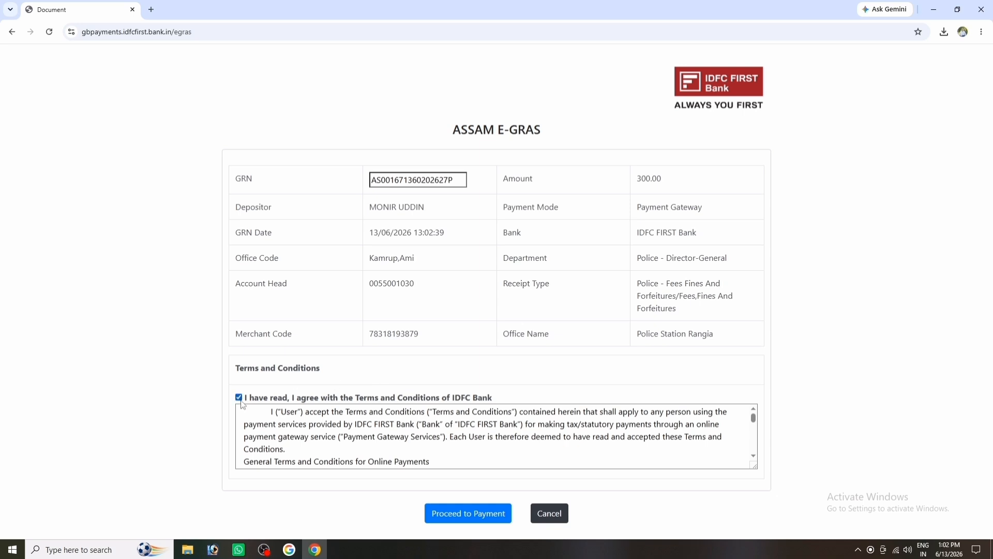
pyautogui.click(471, 524)
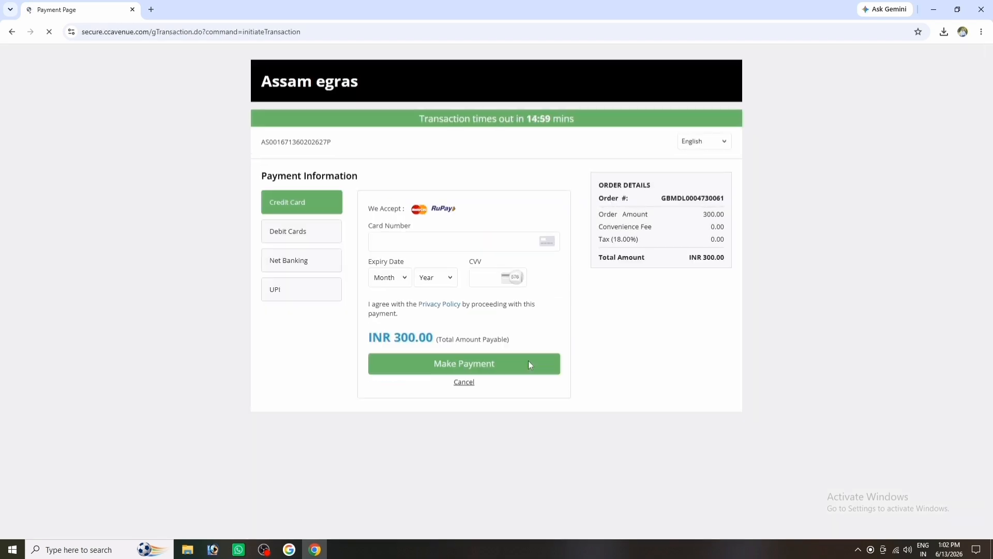
pyautogui.click(296, 293)
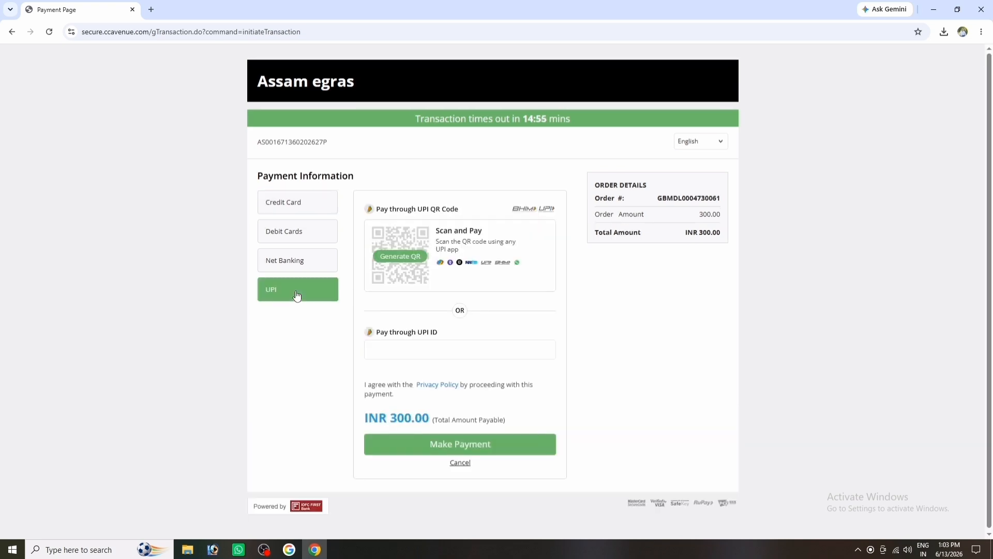